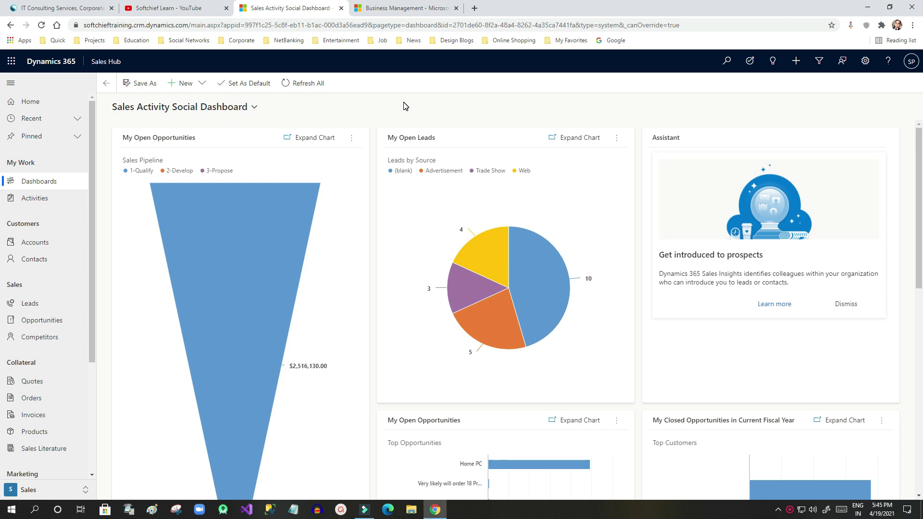
Step: Switch the Opportunities list to the All Opportunities view, showing 103 records with revenue and status
click(49, 328)
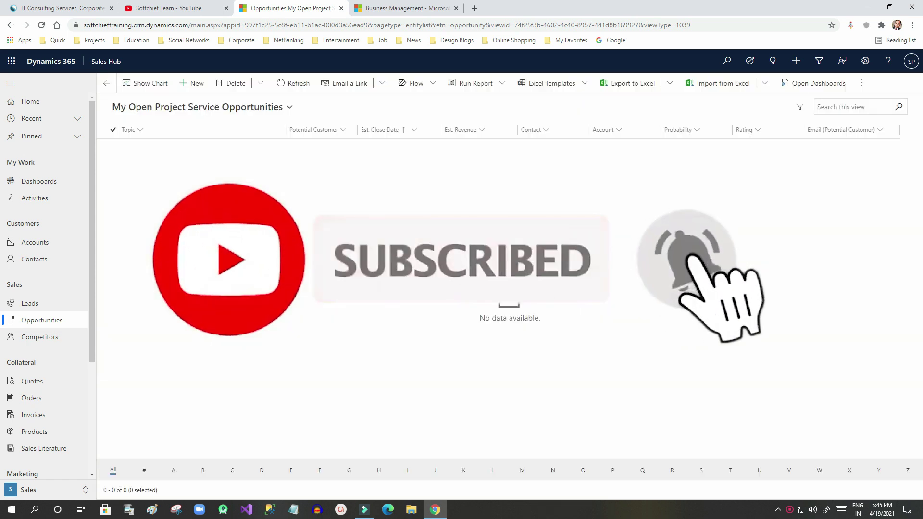
click(217, 107)
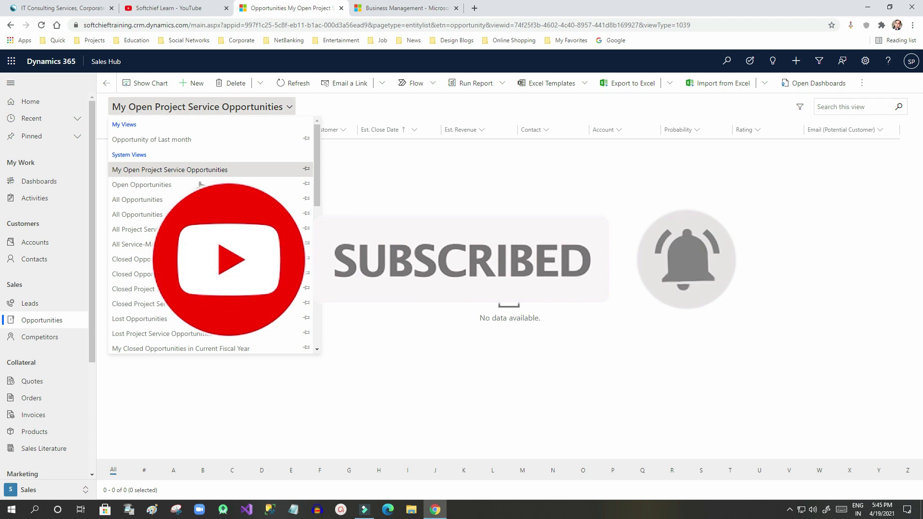
click(200, 215)
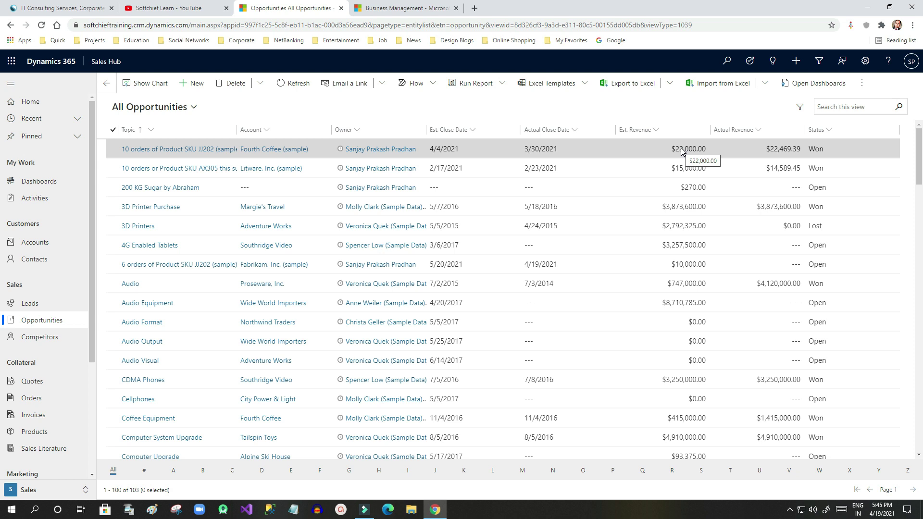
double_click(683, 151)
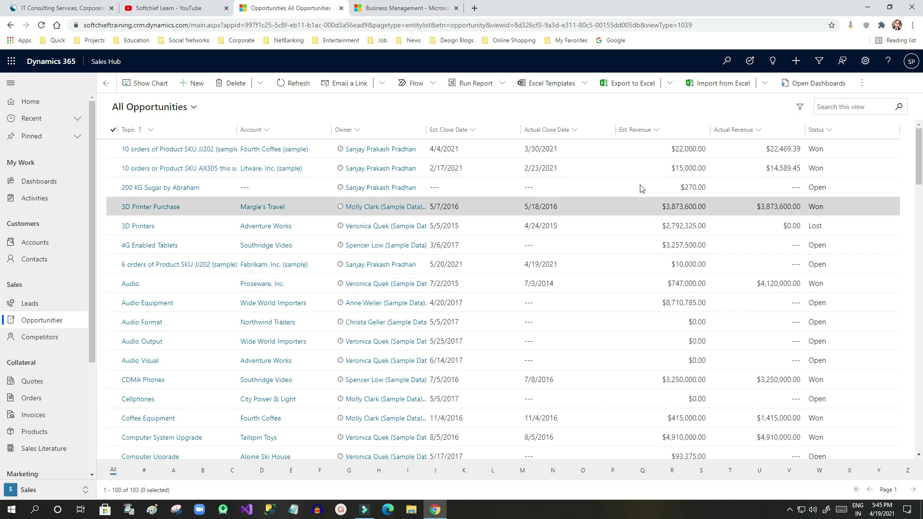
Step: Go from Business Management to Settings > Security and show the Field Security Profiles list
click(403, 9)
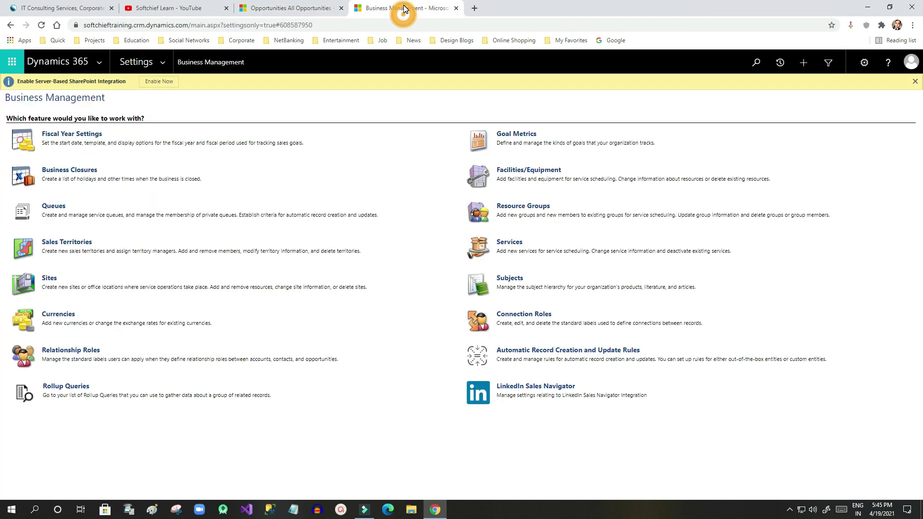
click(163, 62)
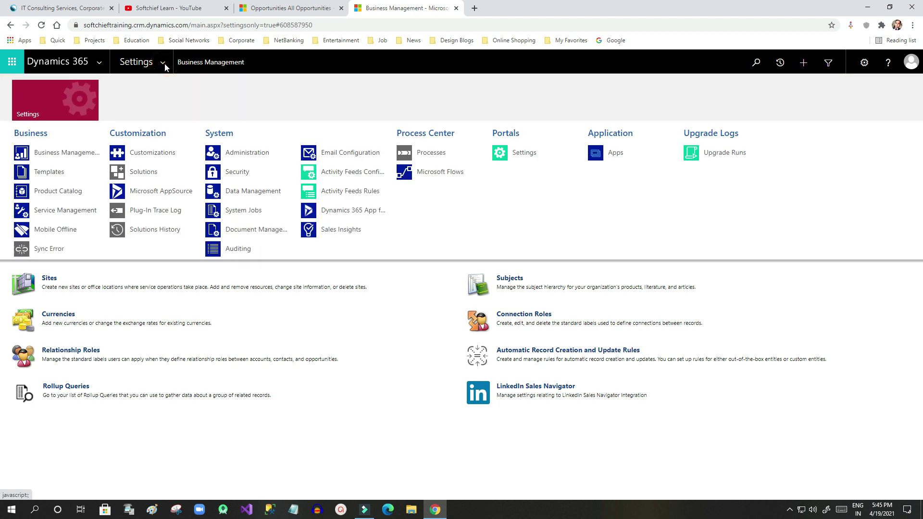
click(240, 179)
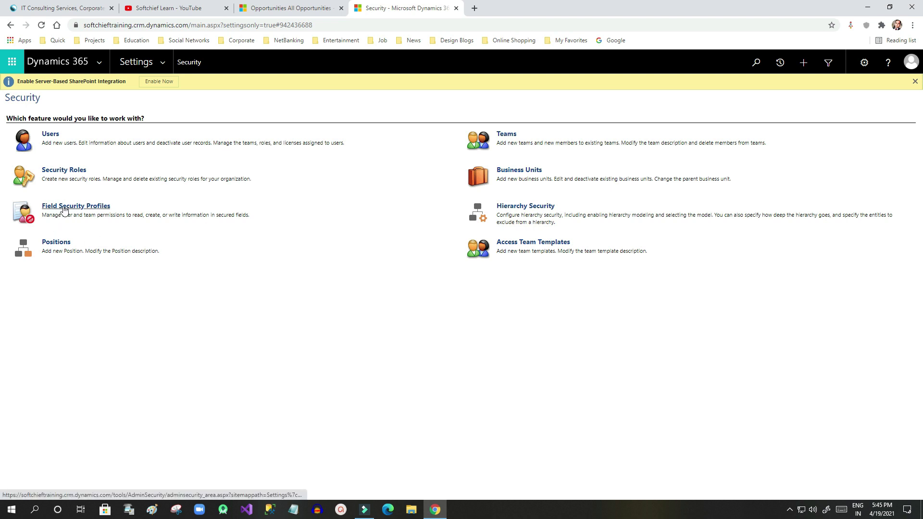
click(75, 207)
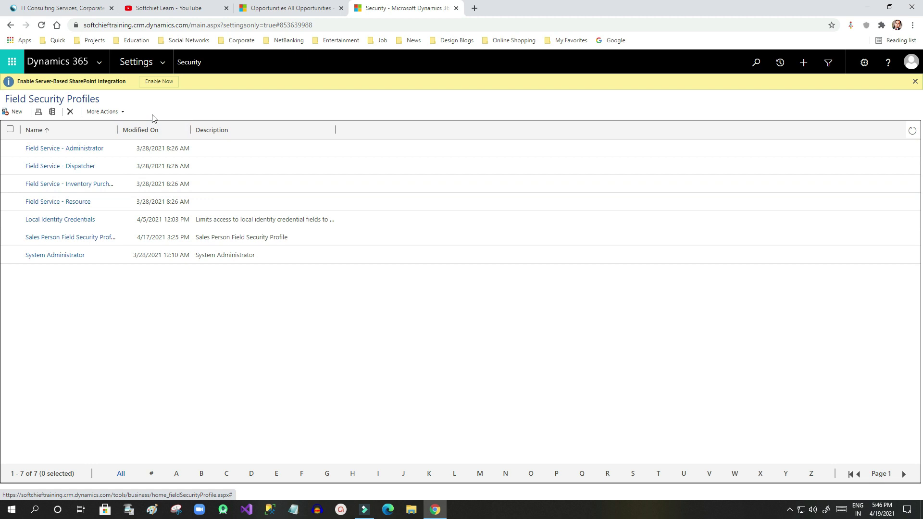
Step: Create a new field security profile named 'Sales Person Field Profile', correcting the typo, and save it
click(14, 114)
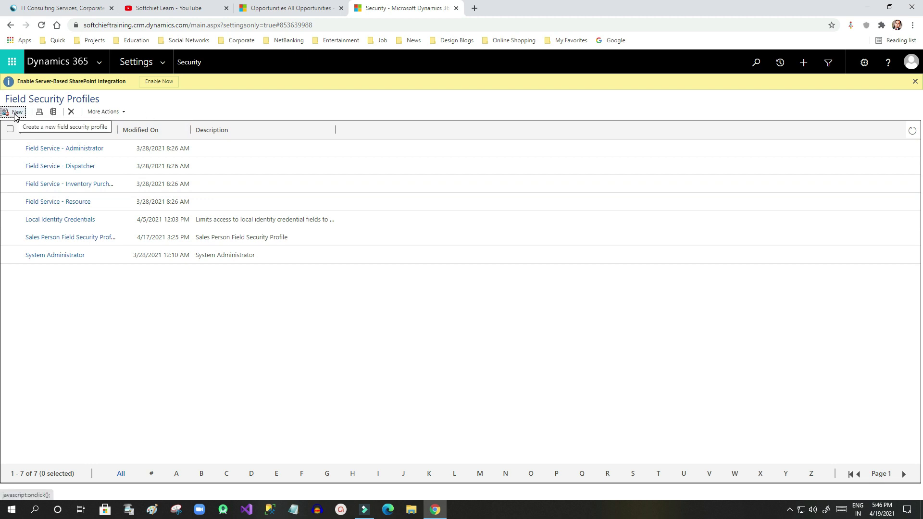
click(17, 113)
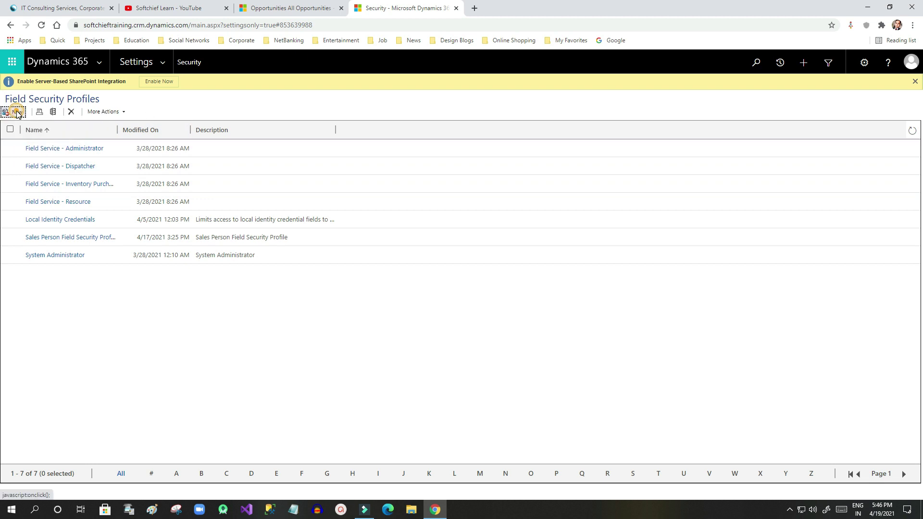
drag(316, 88, 285, 84)
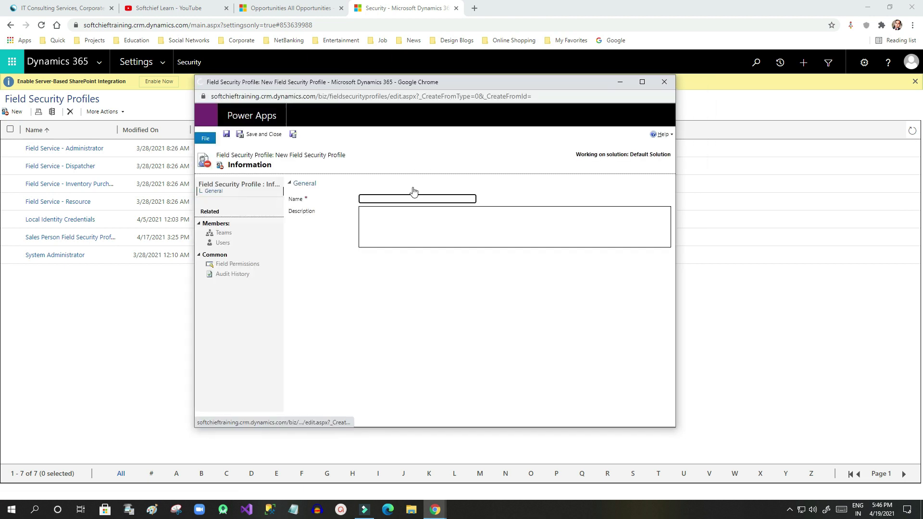
click(403, 199)
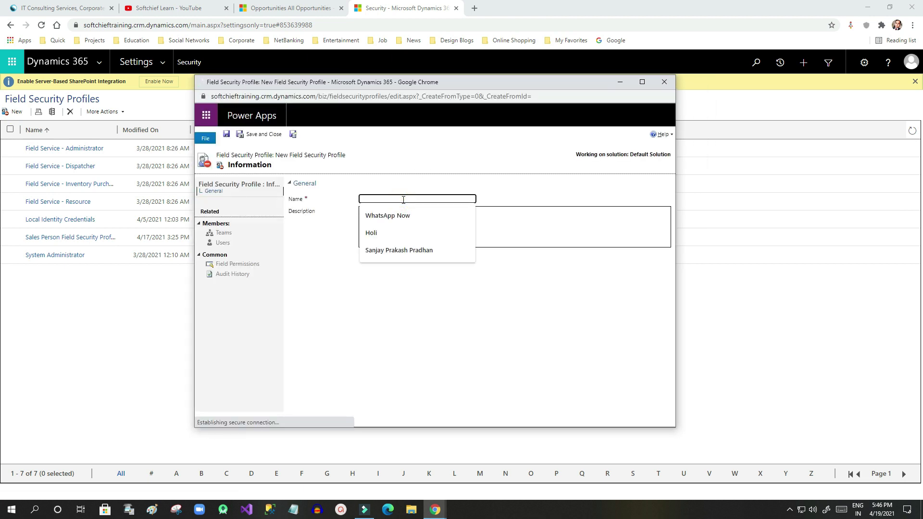
text(Sales)
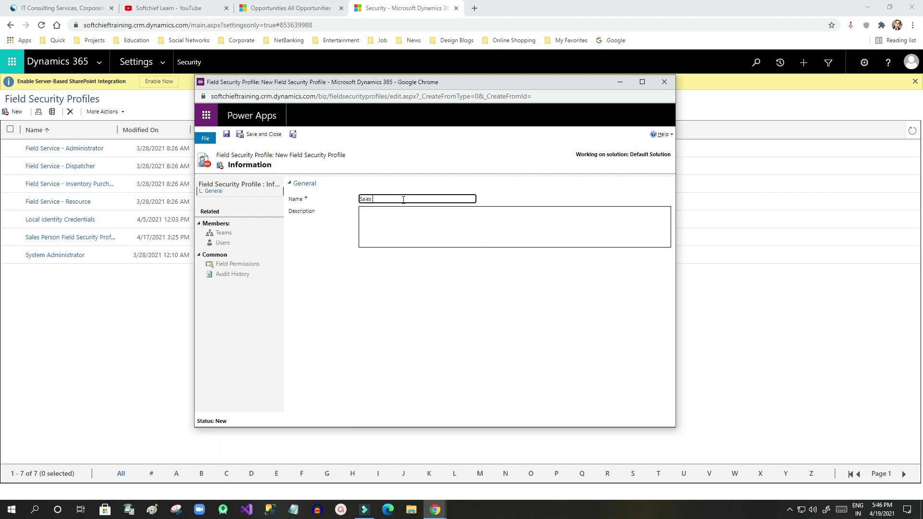
text( Person )
text(S)
text(Dield Profile)
right_click(391, 200)
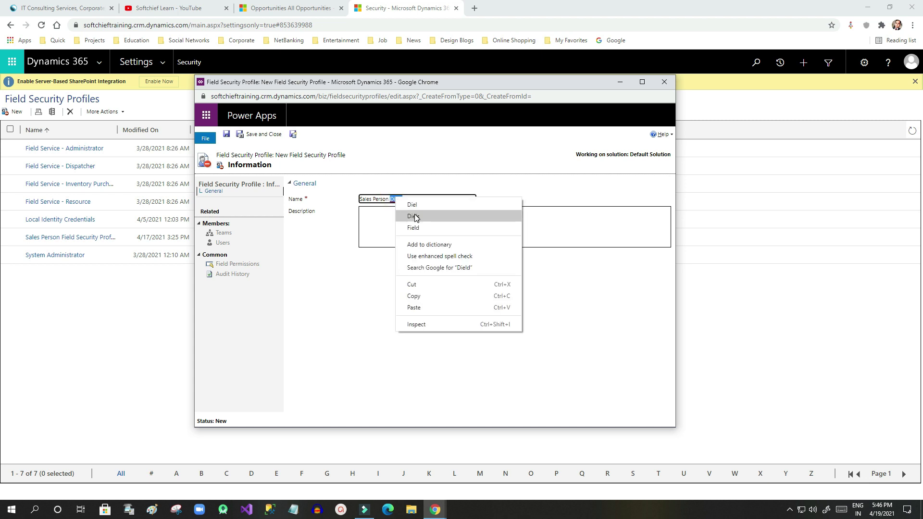
click(417, 228)
click(226, 134)
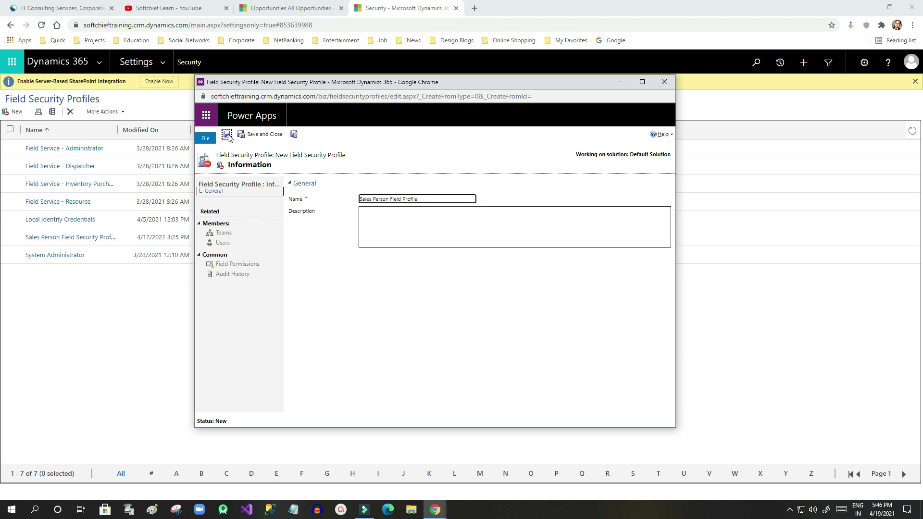
Step: Maximize the profile window and view its Users members list, which is currently empty
click(641, 81)
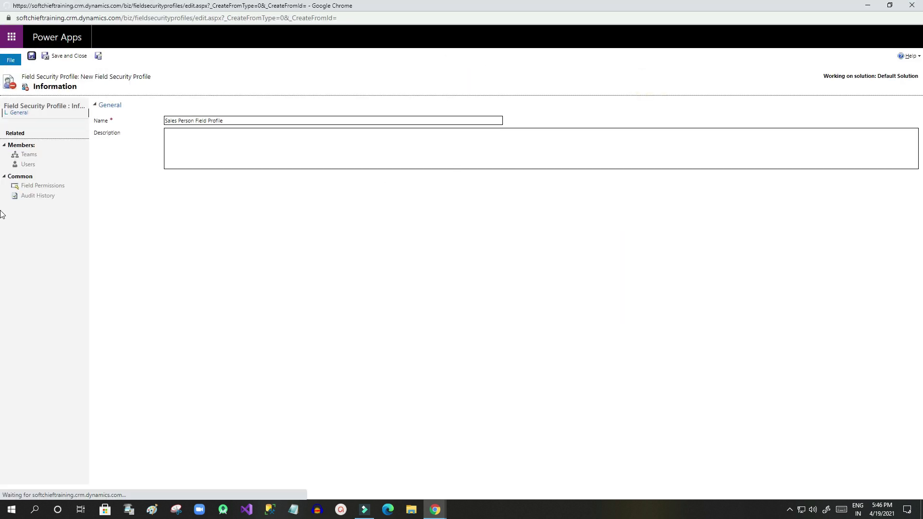
click(29, 164)
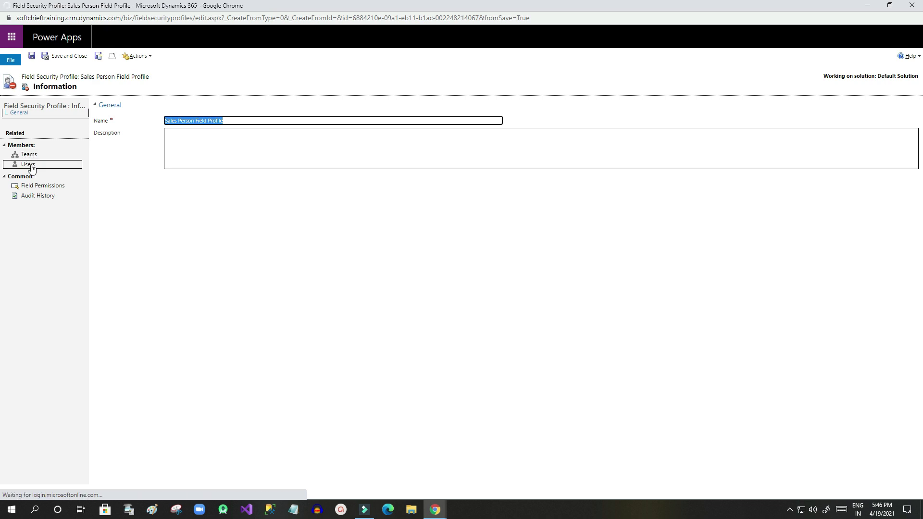
click(36, 186)
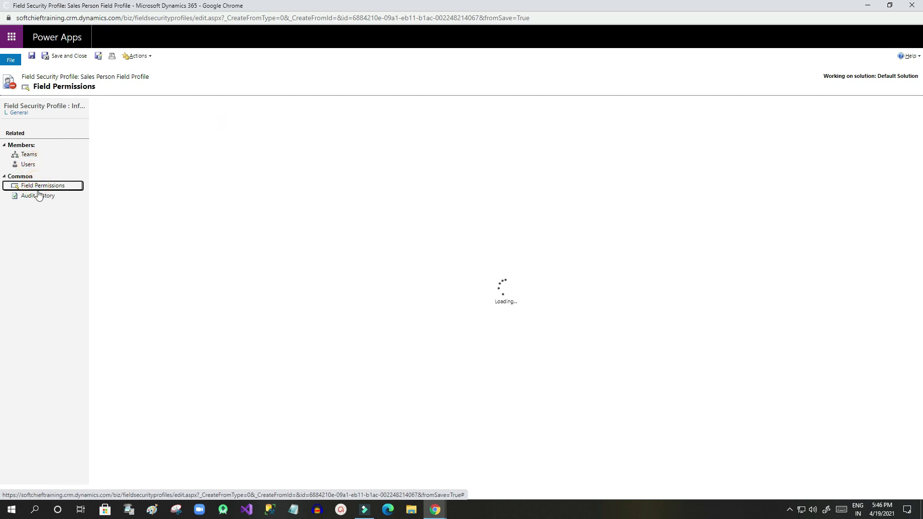
click(33, 156)
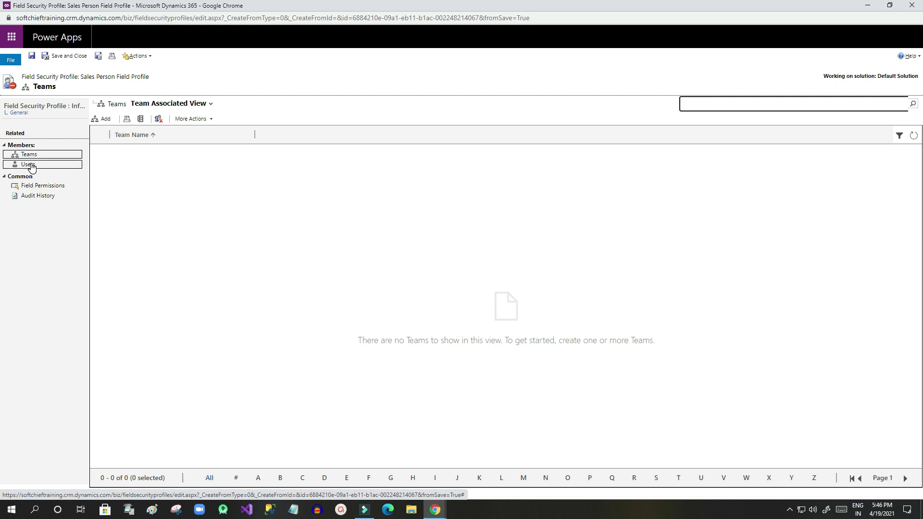
click(29, 164)
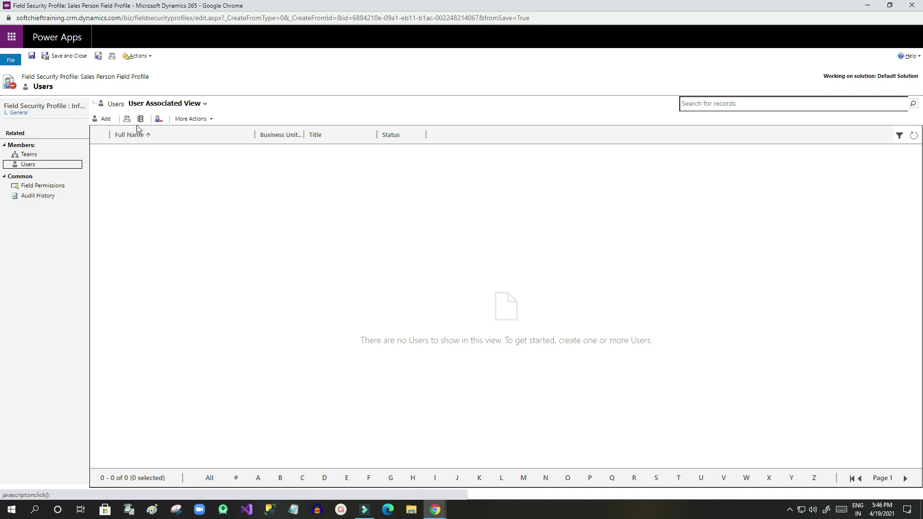
Step: Start adding users and set the lookup's Look in view to Enabled Users
click(107, 119)
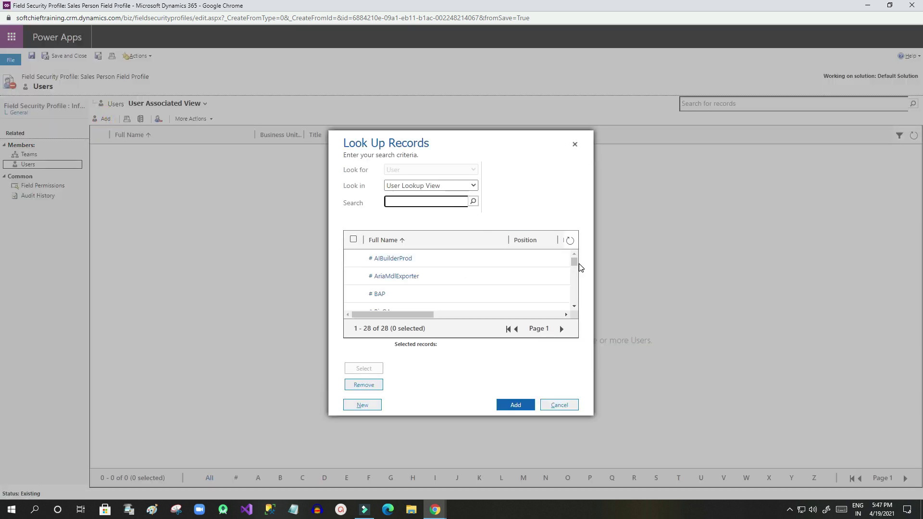
drag(573, 262, 572, 277)
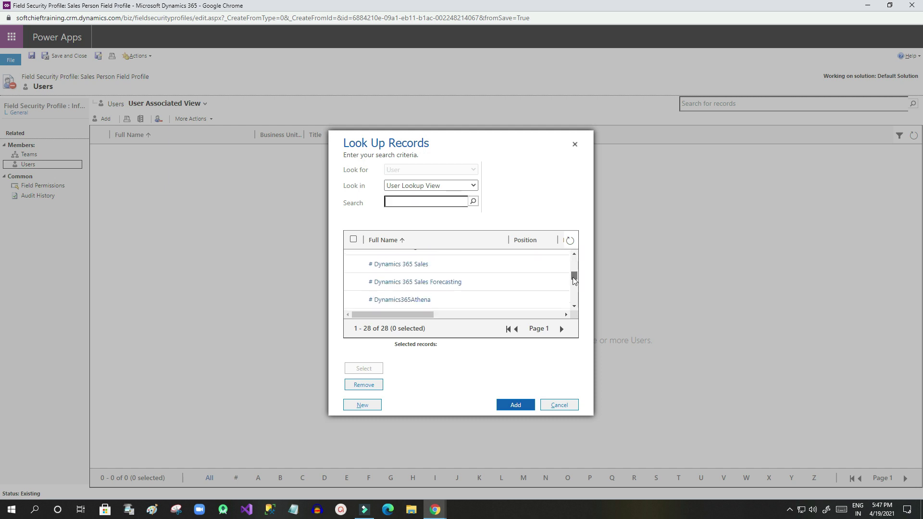
click(473, 186)
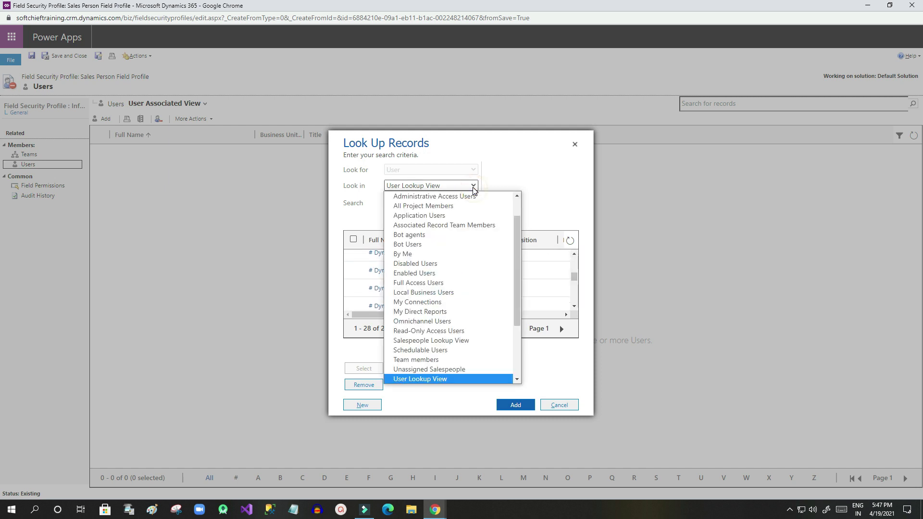
click(473, 188)
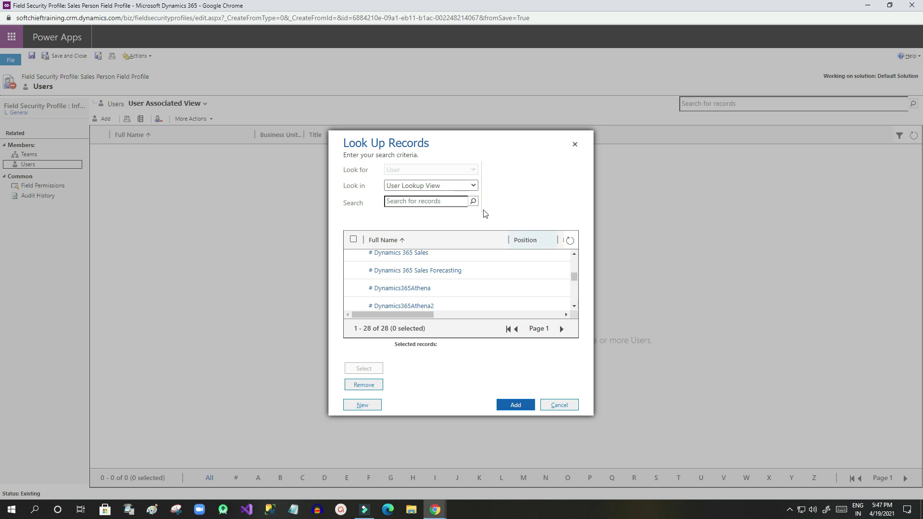
click(473, 188)
scroll(495, 216, up, 1)
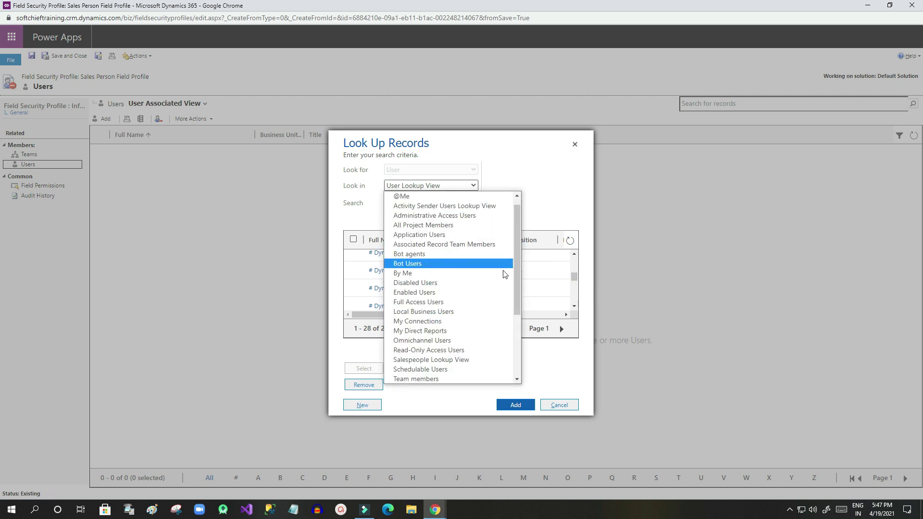
drag(514, 244, 509, 275)
click(425, 246)
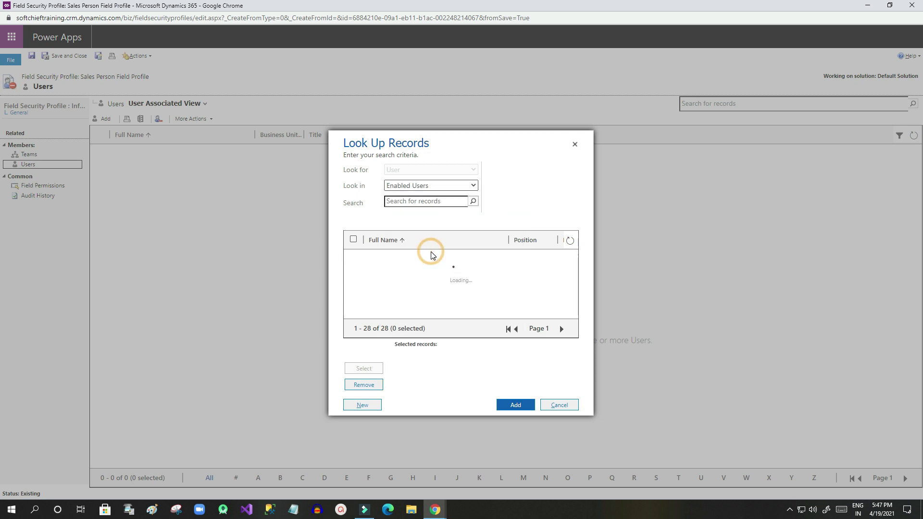
Step: Tick two enabled users, move them to selected records, and add them to the profile
drag(573, 263, 576, 310)
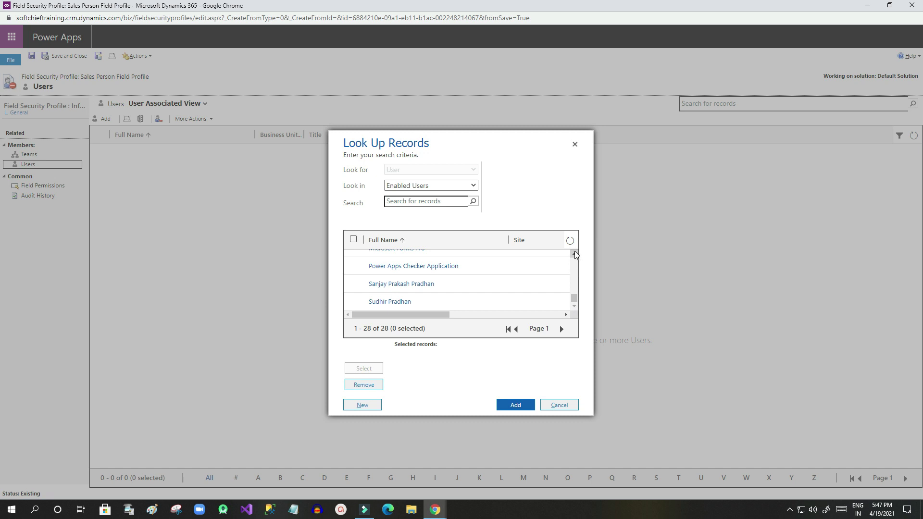
click(353, 300)
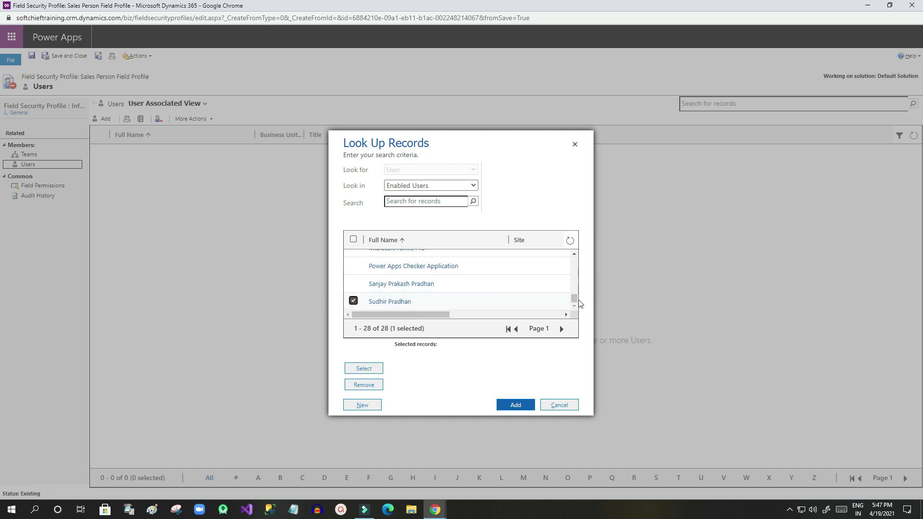
drag(575, 300, 574, 298)
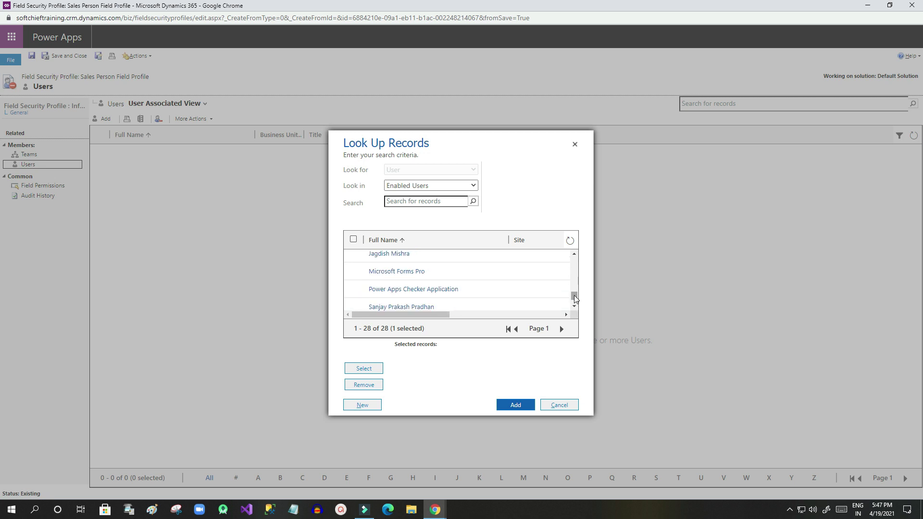
click(353, 253)
click(366, 369)
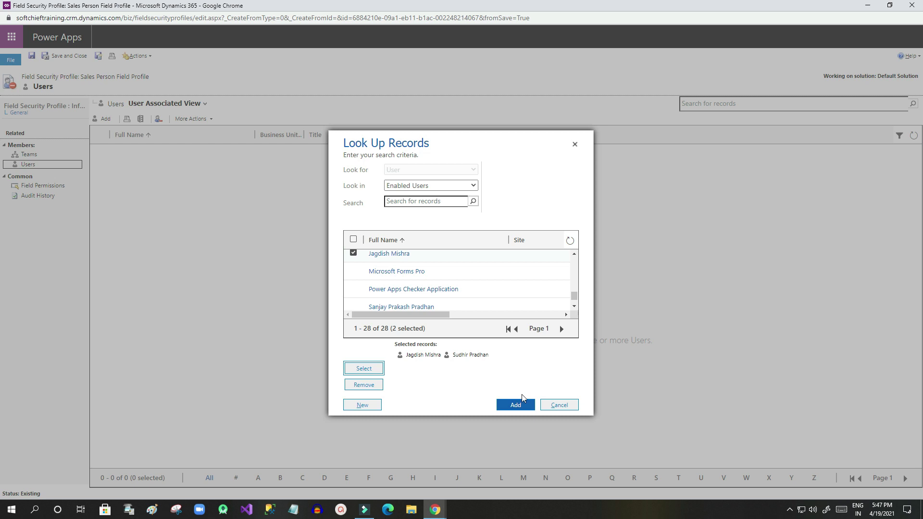
click(515, 406)
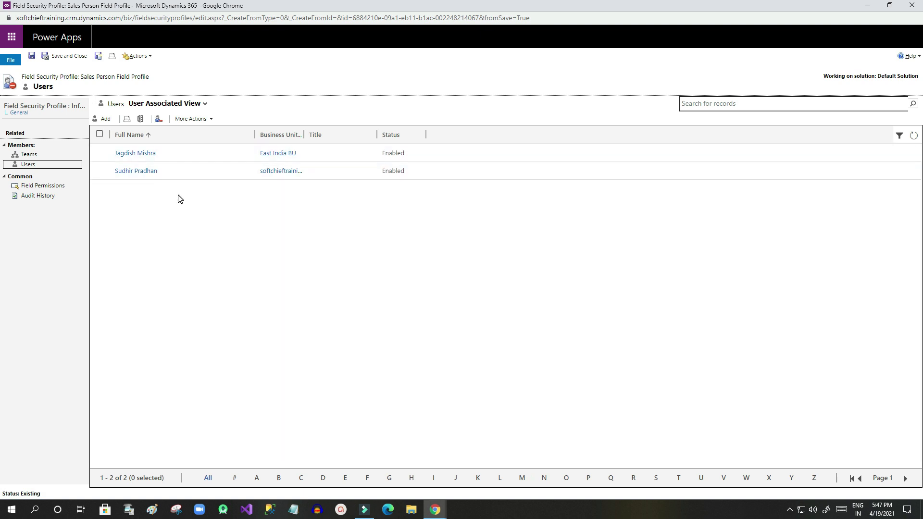
Step: Scroll through the profile's 104 field permissions, then return to the Field Security Profiles list
click(40, 188)
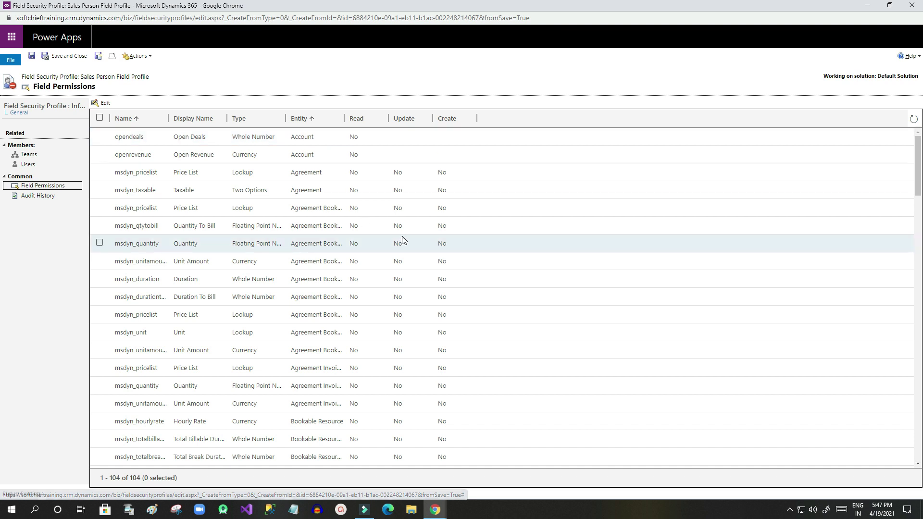
drag(919, 214, 918, 403)
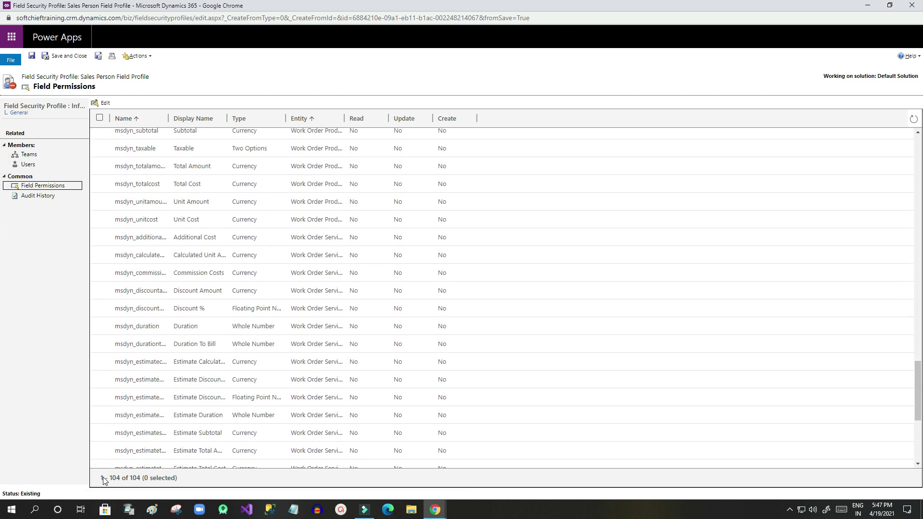
drag(109, 477, 152, 483)
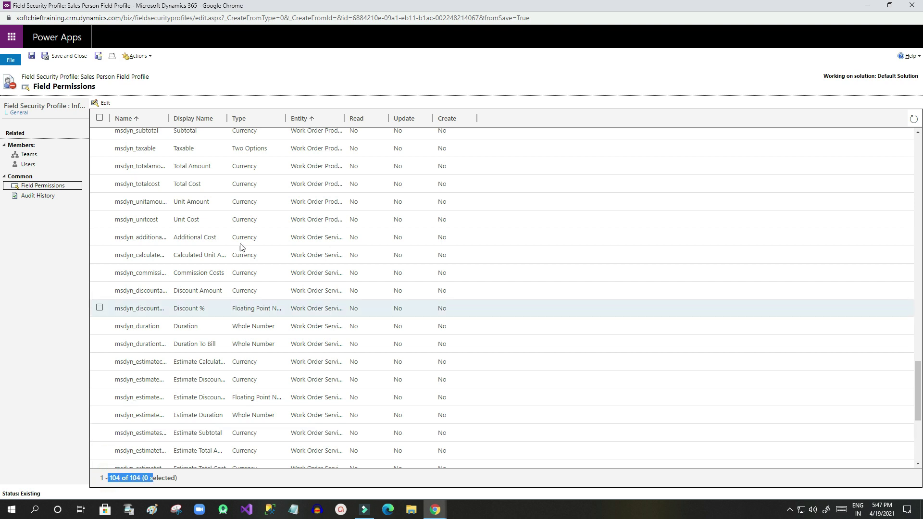
scroll(258, 235, up, 1)
scroll(258, 235, up, 20)
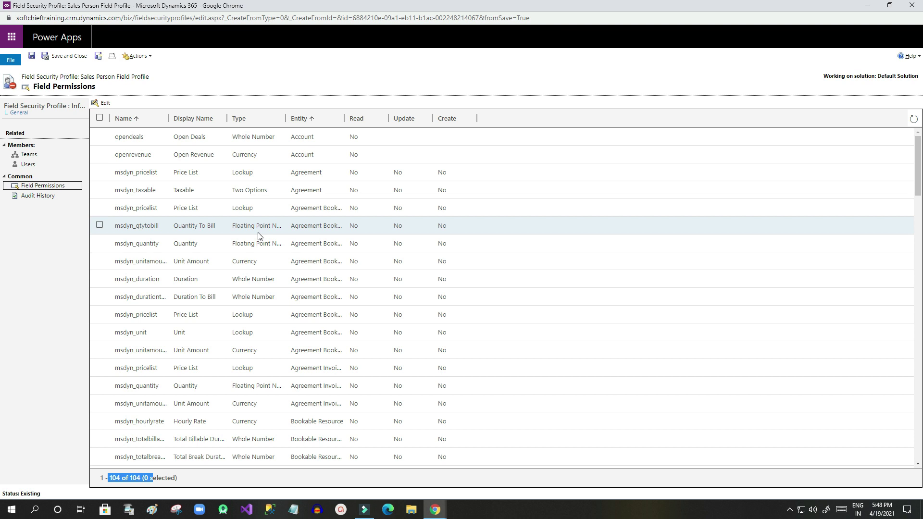
click(109, 478)
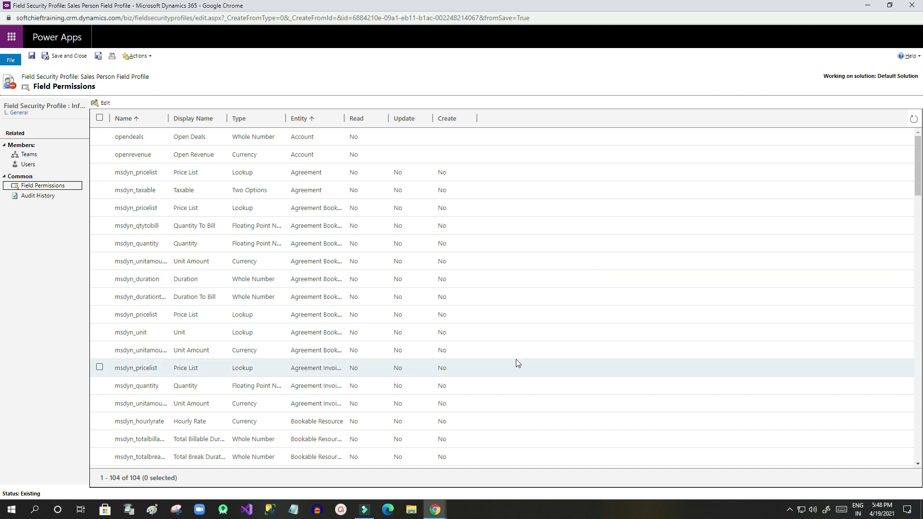
mouse_move(434, 508)
click(421, 482)
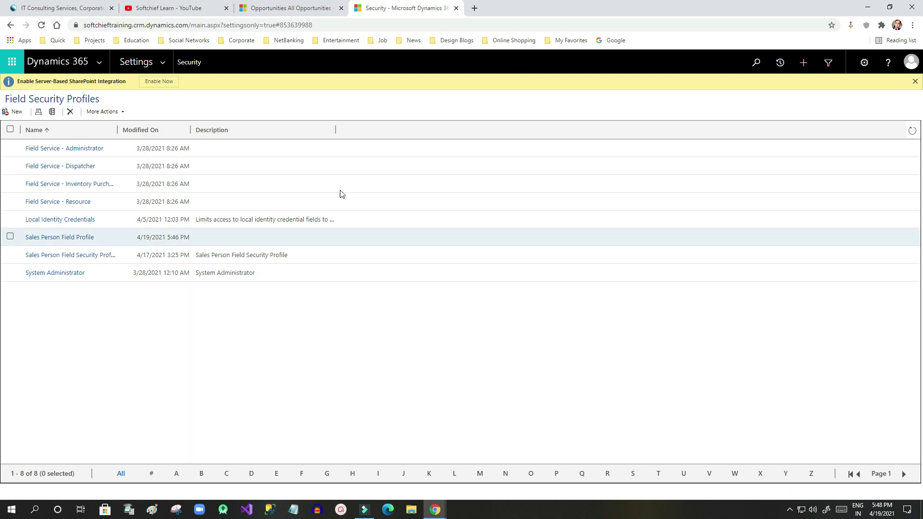
Step: Launch Power Apps in a new tab from the Dynamics 365 app launcher
click(303, 9)
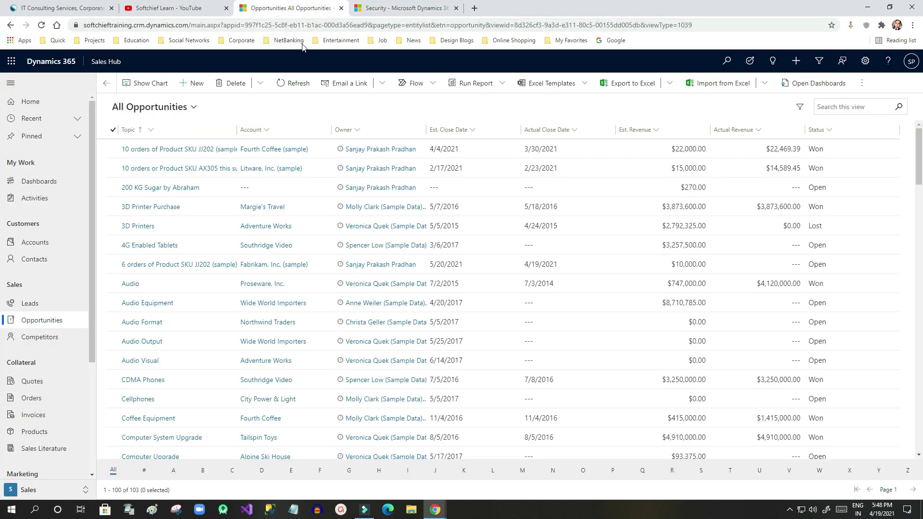
click(11, 61)
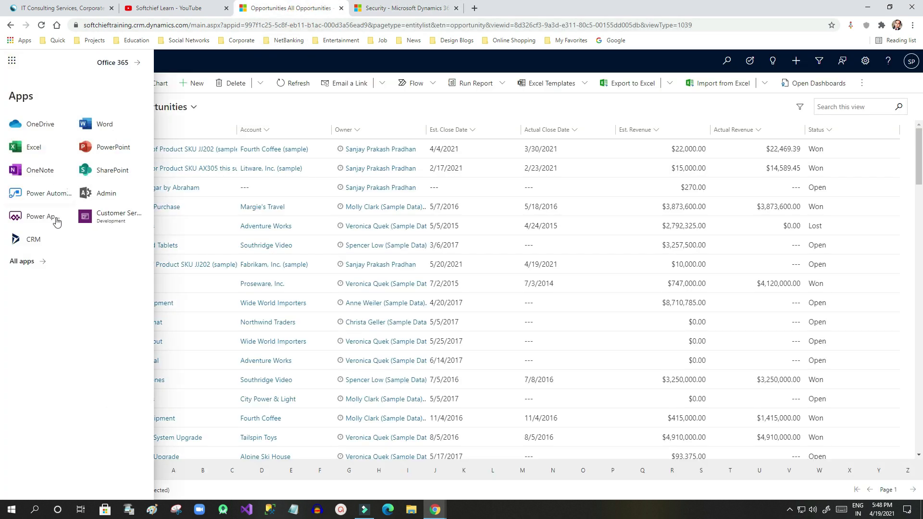
click(35, 220)
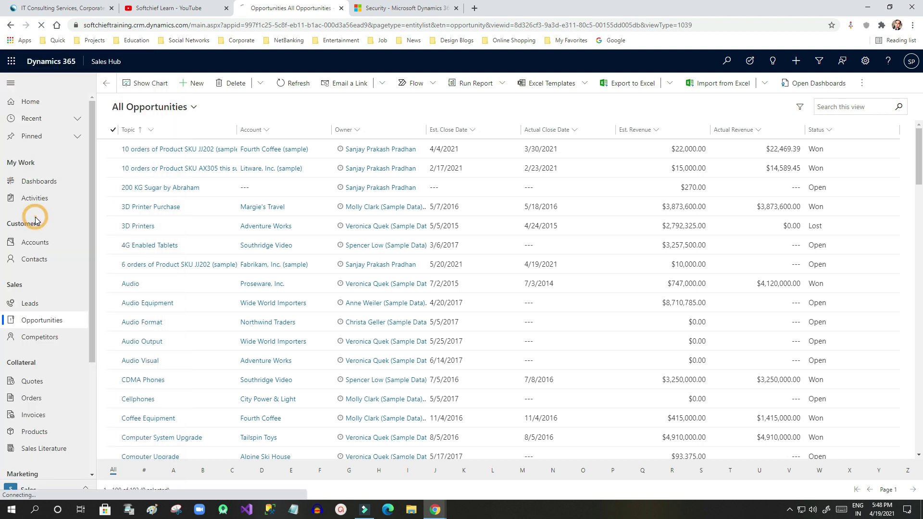
Step: Bring the Sales Person Field Profile's field permissions window back into view
click(409, 11)
mouse_move(443, 515)
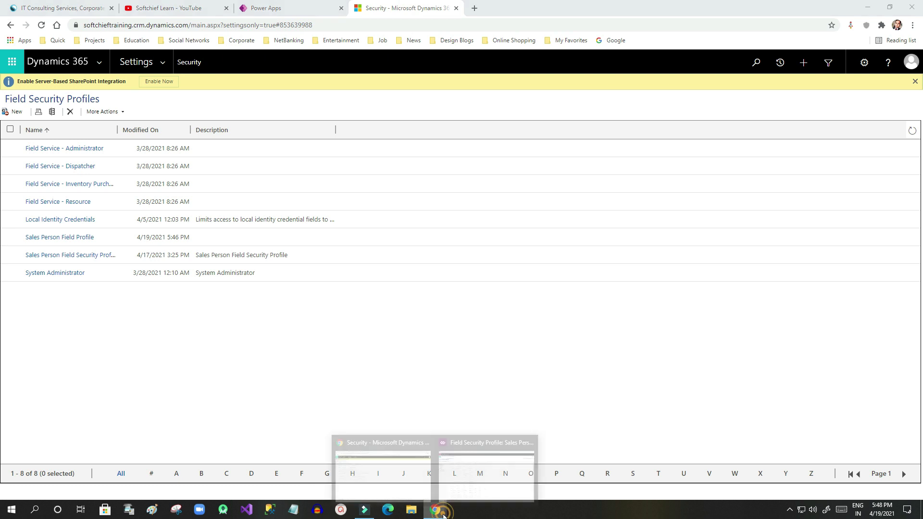
click(478, 467)
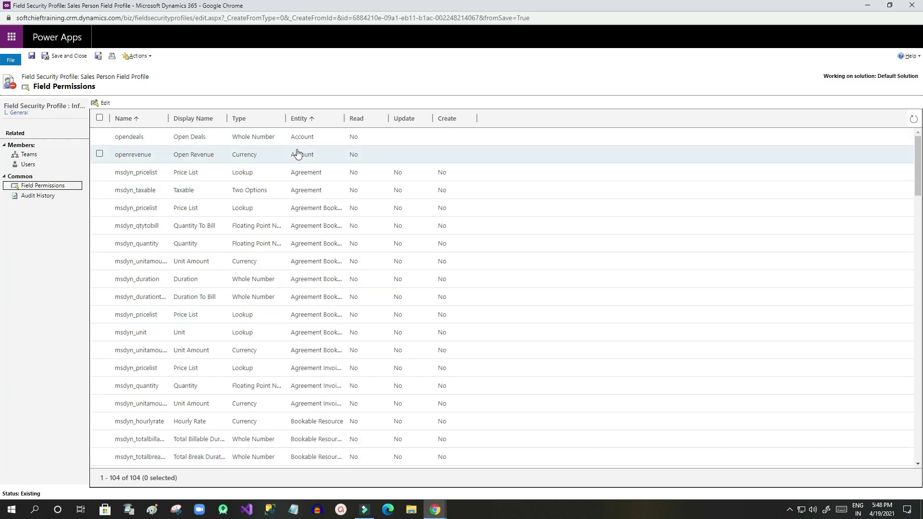
scroll(297, 153, down, 20)
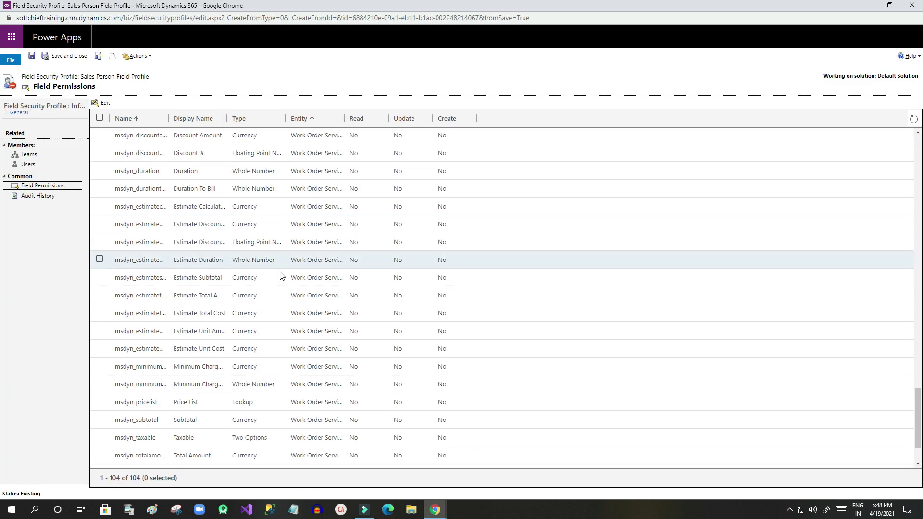
mouse_move(434, 510)
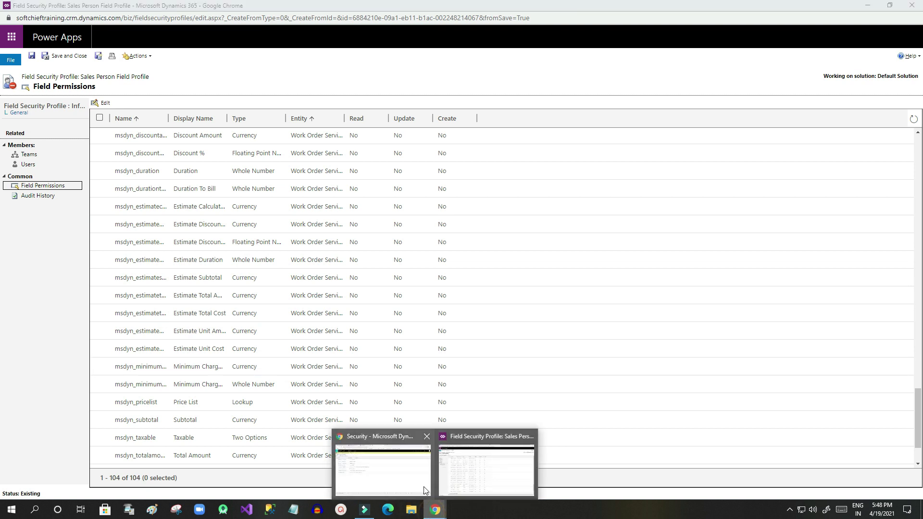
click(424, 490)
Step: Switch Power Apps to the Development environment and open the Tables list under Data
click(269, 8)
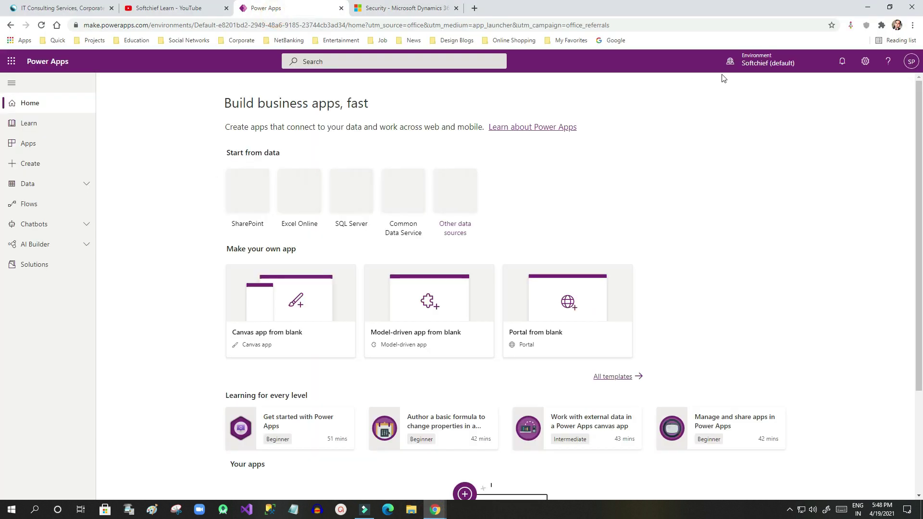
click(759, 60)
click(802, 143)
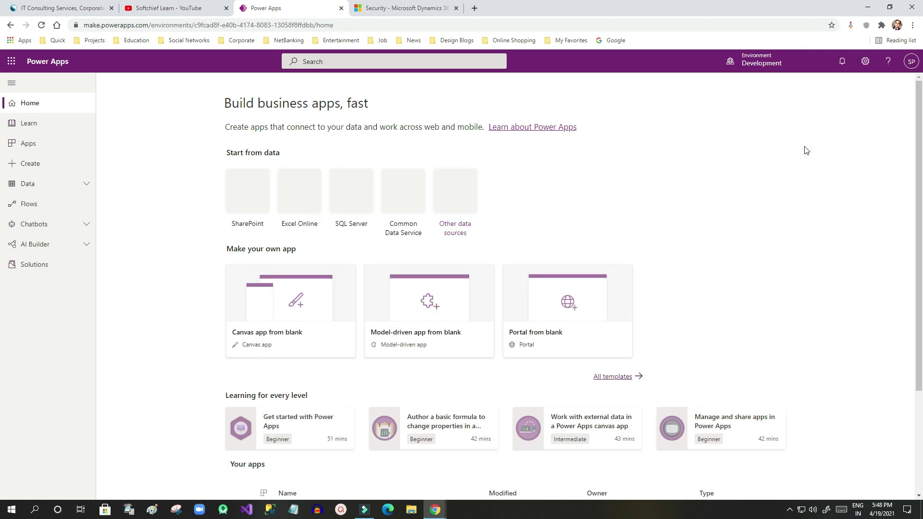
click(86, 183)
click(45, 210)
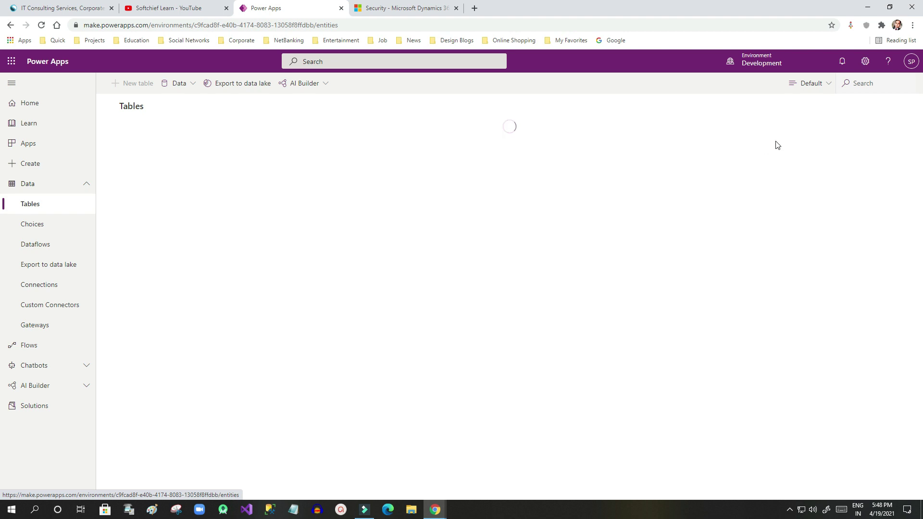
Step: Search all tables for 'op' and open the Opportunity table's columns
click(853, 83)
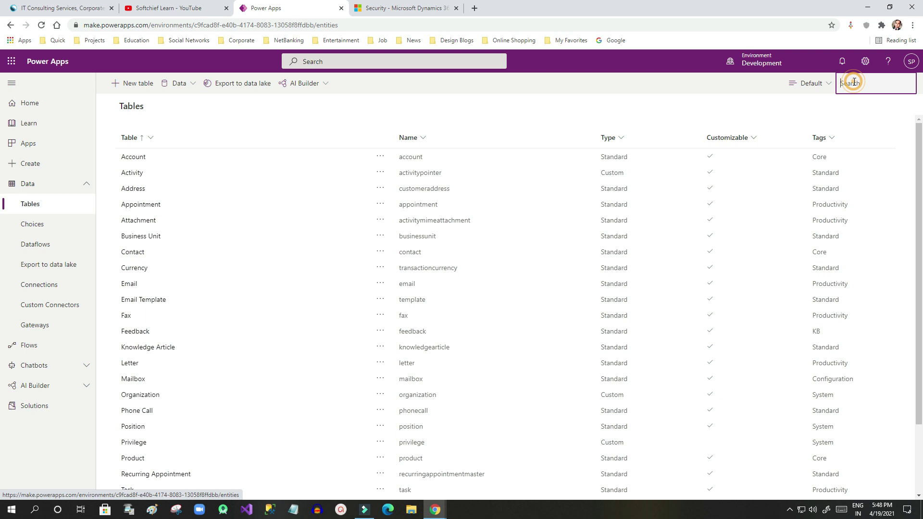
text(oppo)
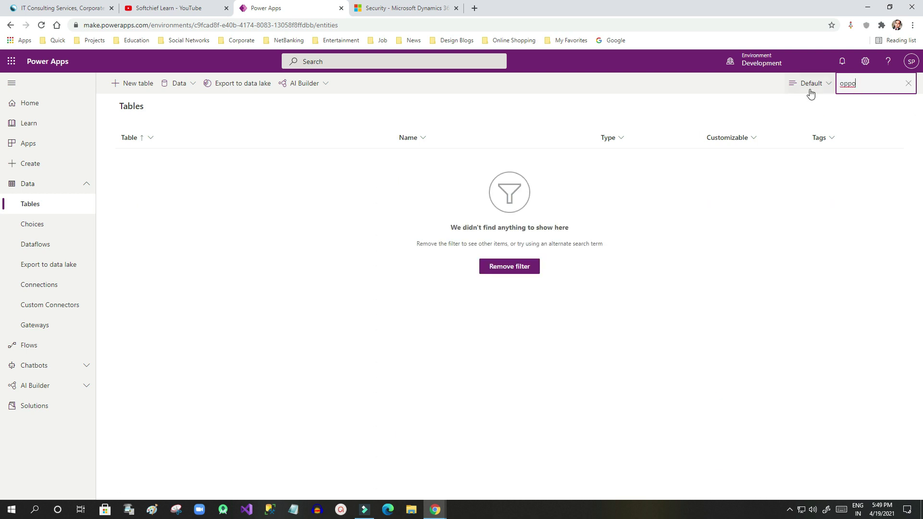
click(810, 83)
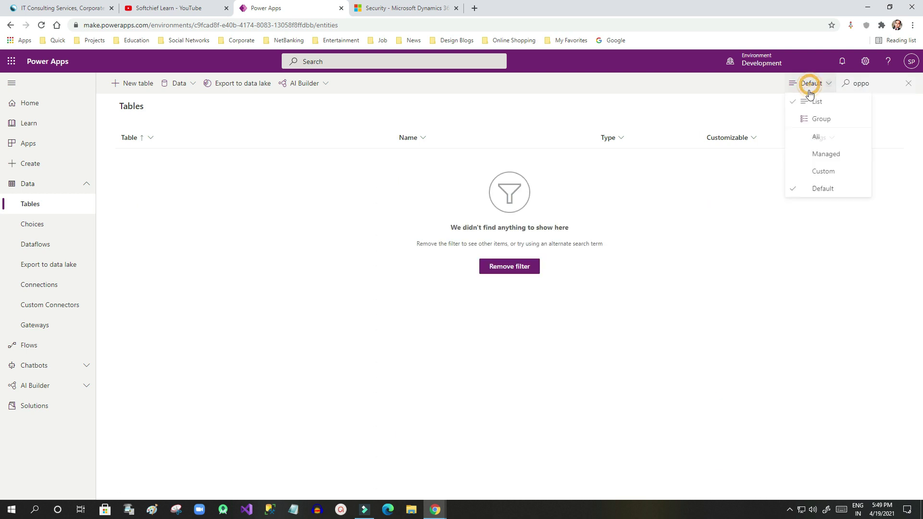
click(815, 140)
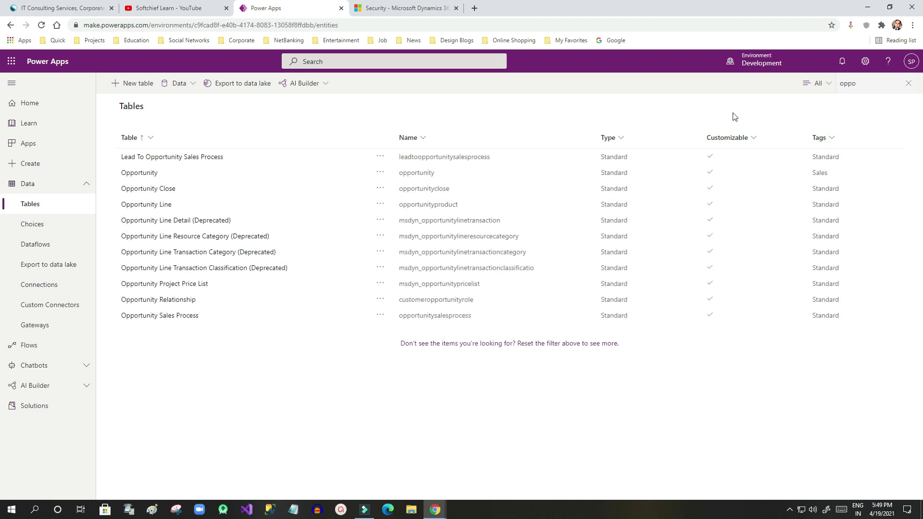
click(135, 174)
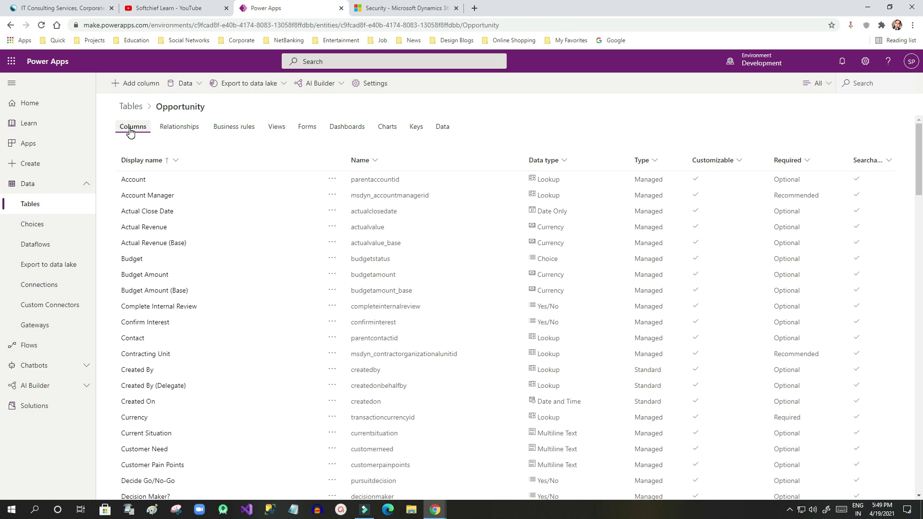
Step: Open the Est. Revenue column, expand Advanced options, and tick Enable column security
scroll(232, 277, down, 1)
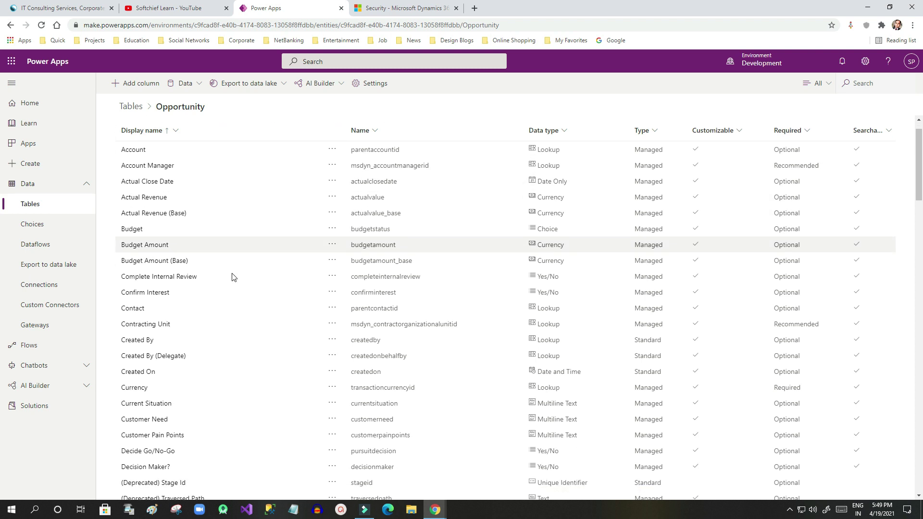
scroll(232, 277, down, 8)
scroll(232, 276, up, 1)
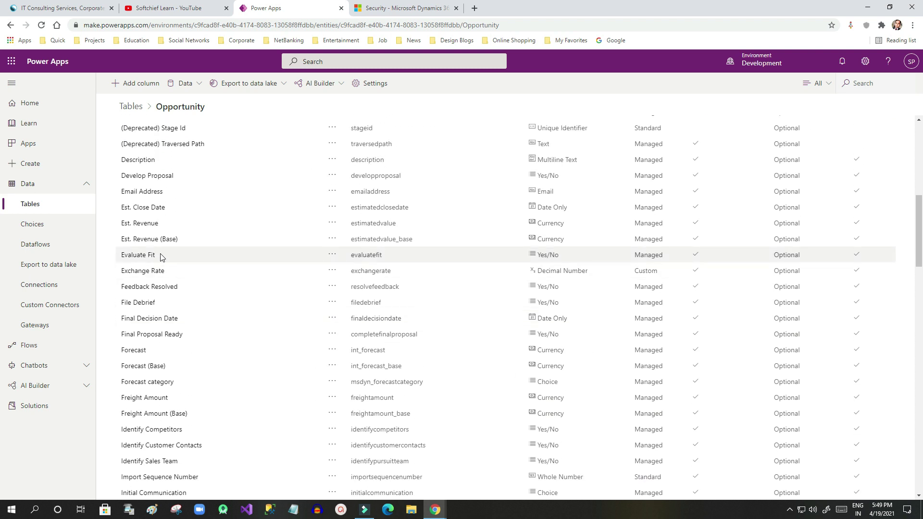
click(140, 225)
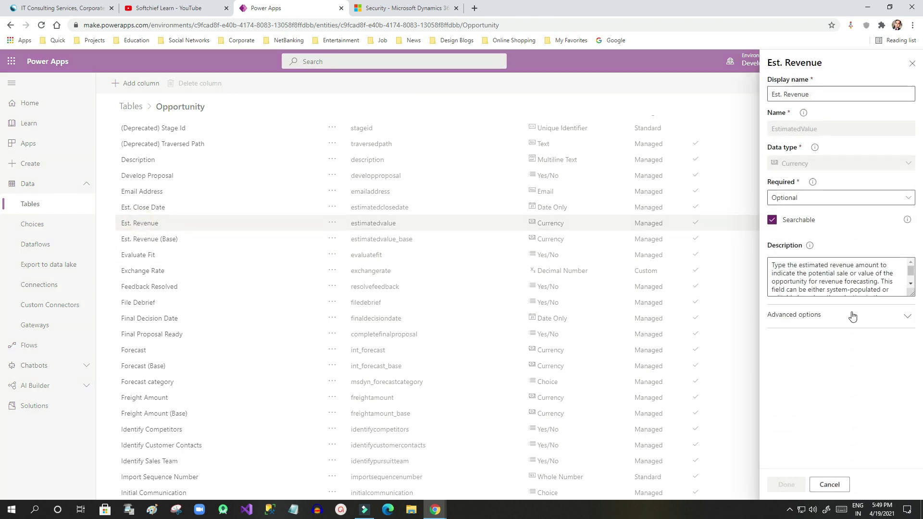
click(818, 317)
scroll(834, 375, down, 1)
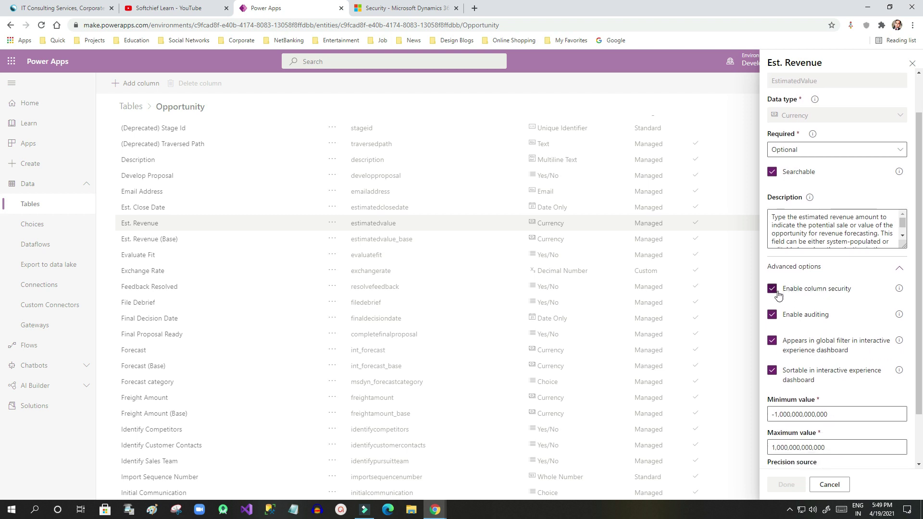
click(772, 290)
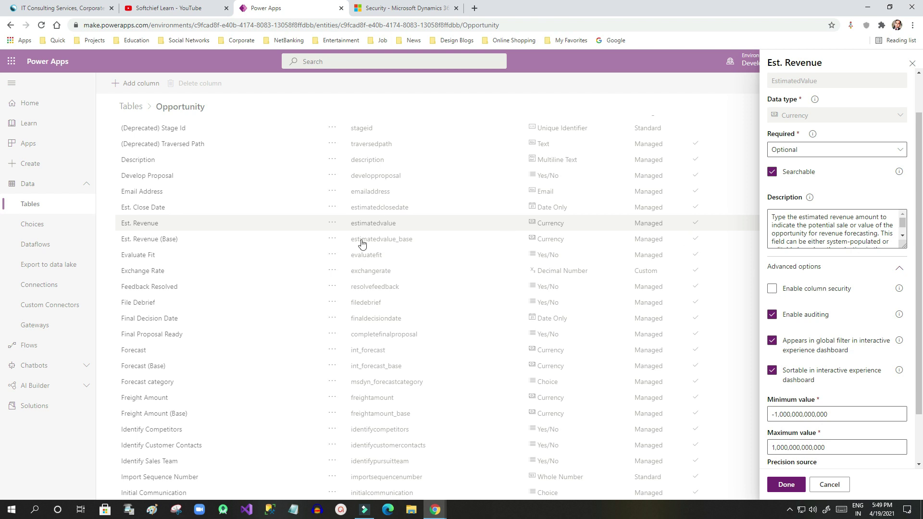
Step: Make sure Est. Revenue column security stays ticked, then bring the field security profile window forward
click(438, 511)
click(472, 461)
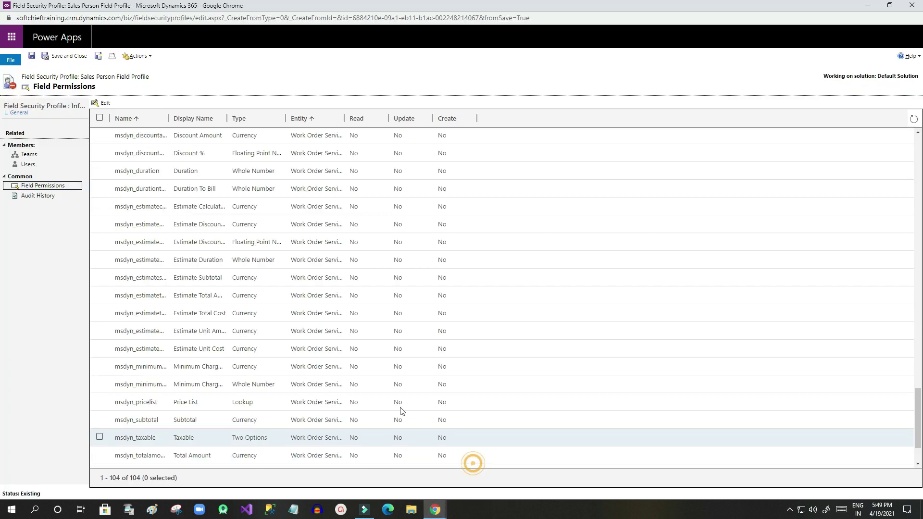
click(867, 6)
click(771, 289)
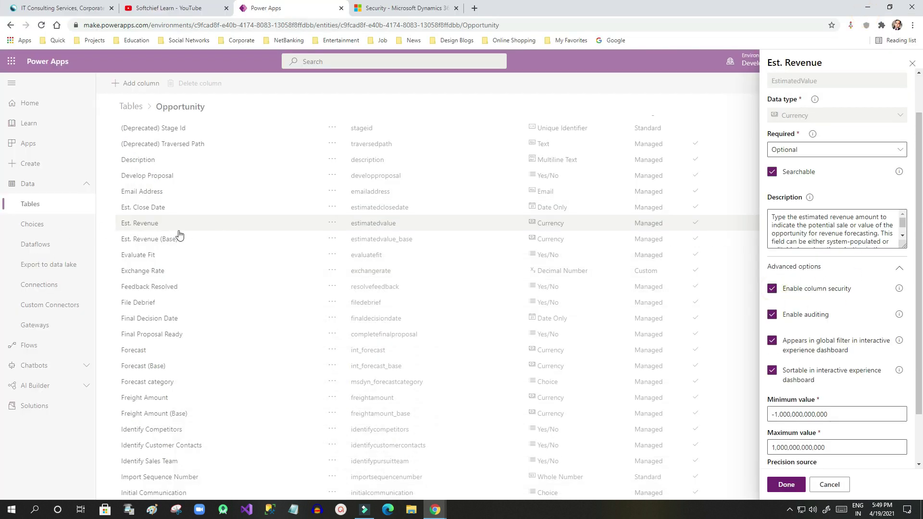
click(438, 513)
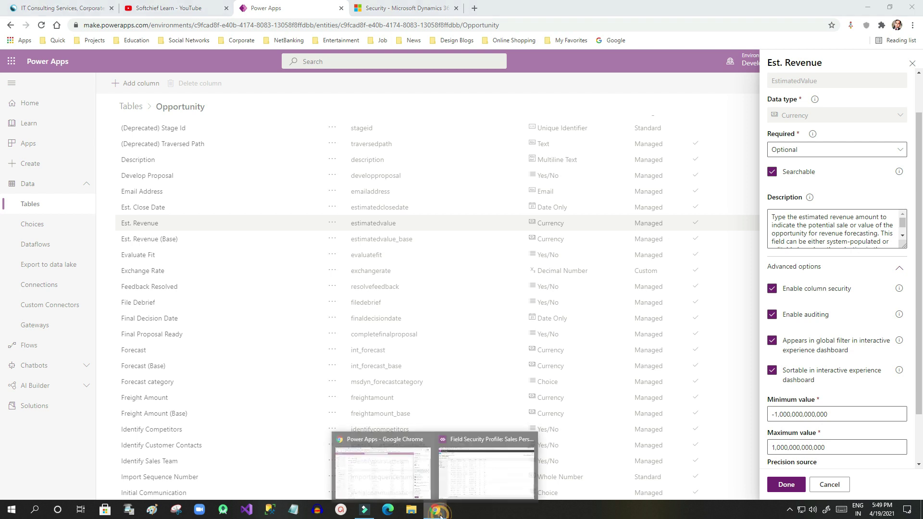
click(473, 474)
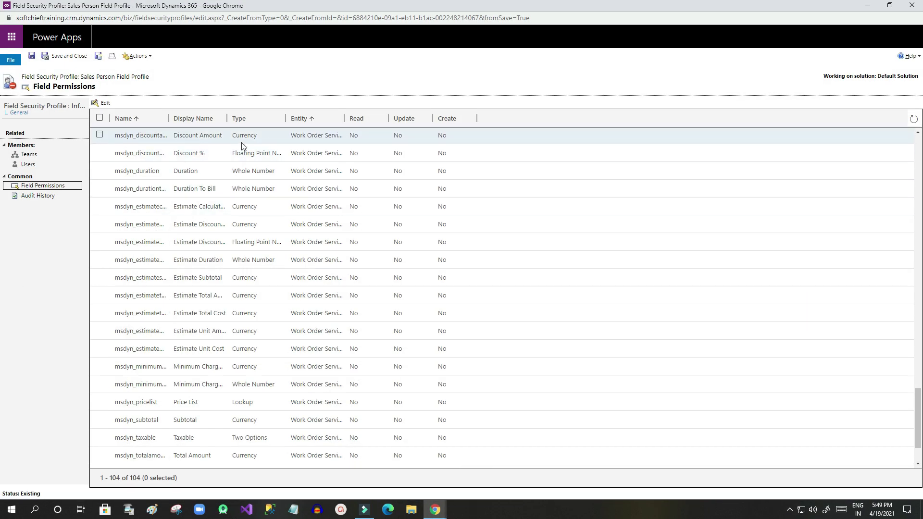
Step: Sort field permissions by Entity ascending and select the Opportunity estimatedvalue (Est. Revenue) row
click(295, 121)
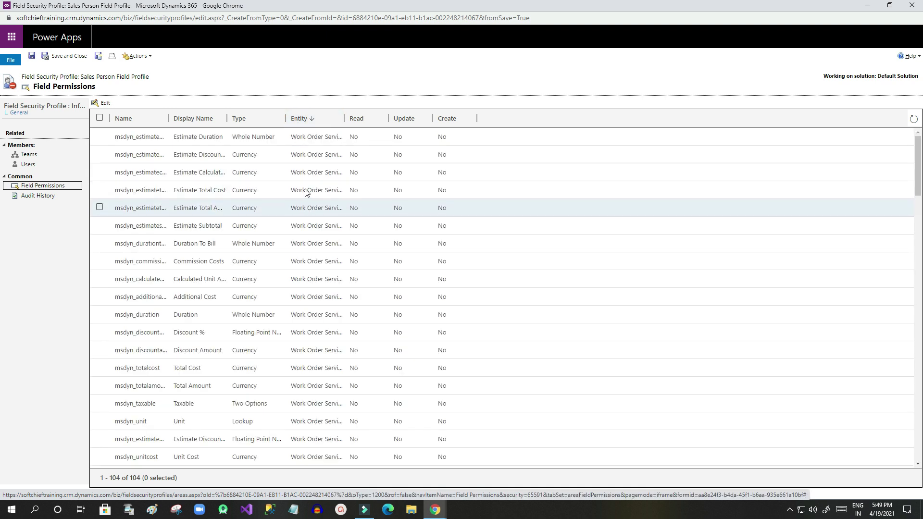
click(303, 119)
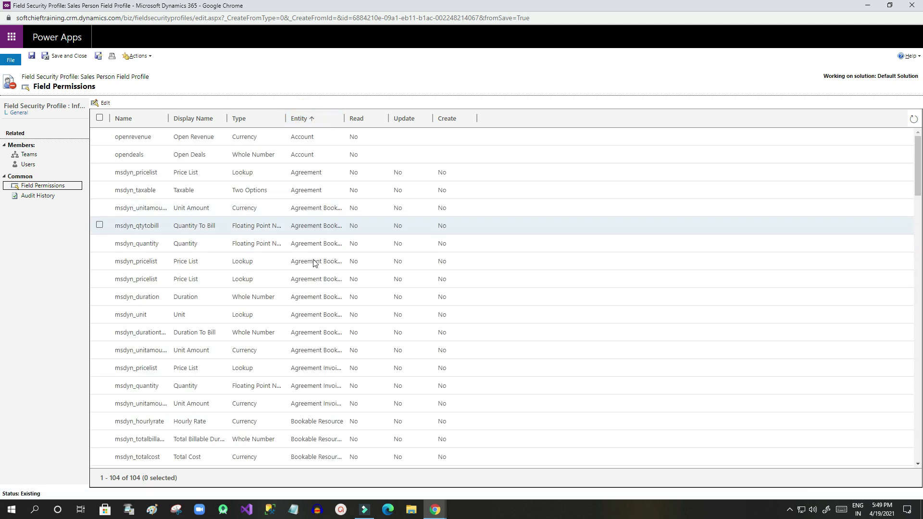
scroll(313, 263, down, 12)
scroll(305, 295, up, 3)
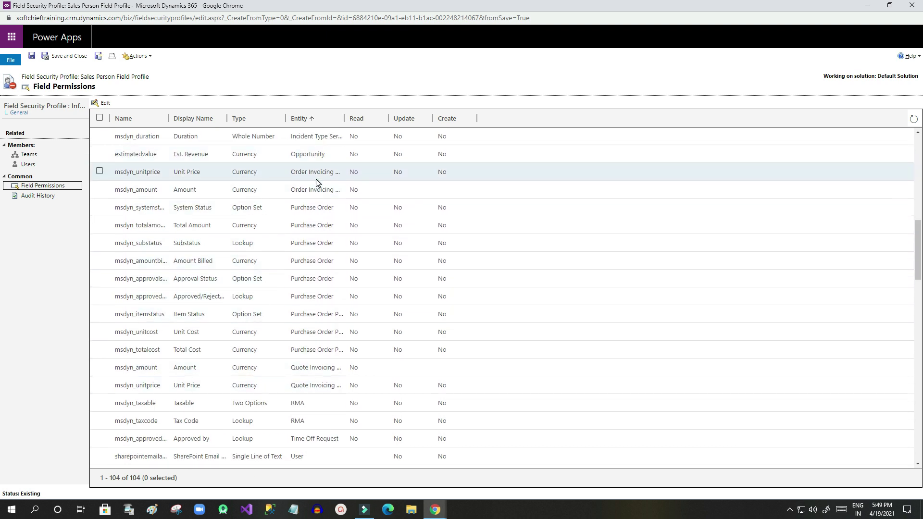
scroll(316, 183, up, 2)
click(281, 250)
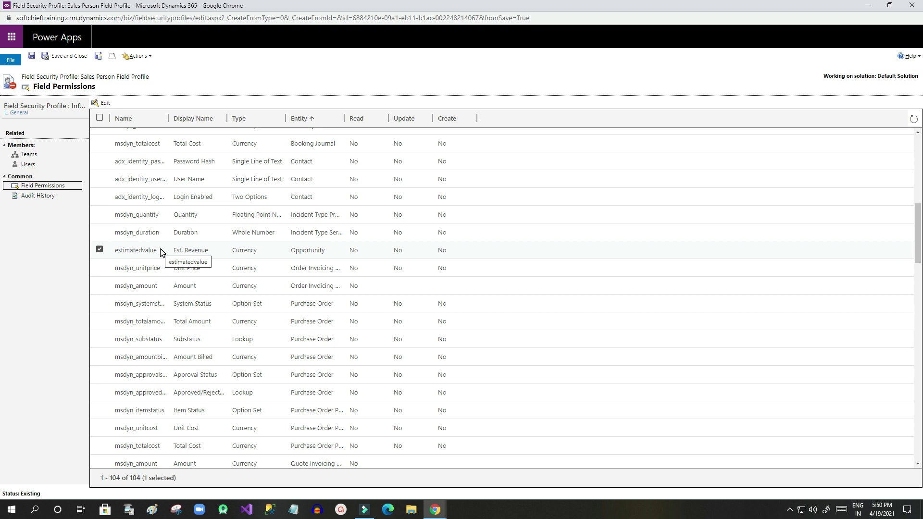
Step: Open the Est. Revenue (estimatedvalue) permission settings and keep Allow Read at No
double_click(207, 249)
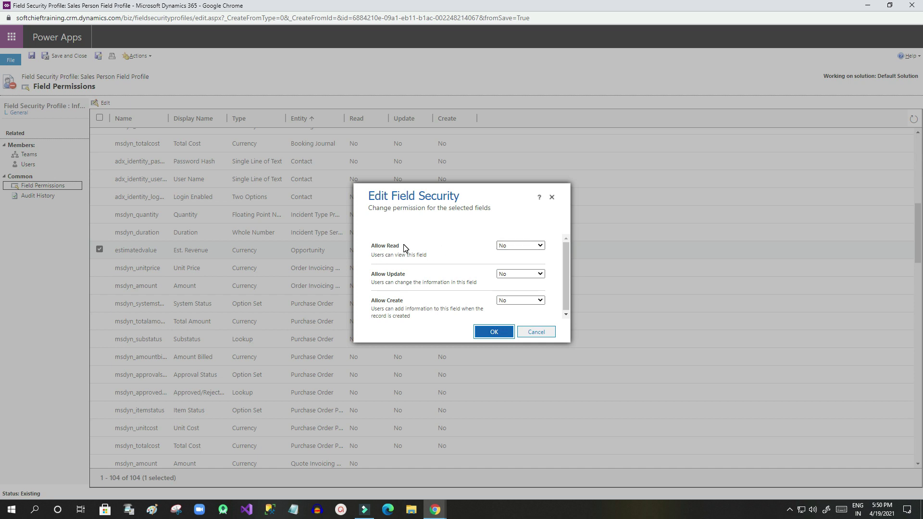
click(529, 246)
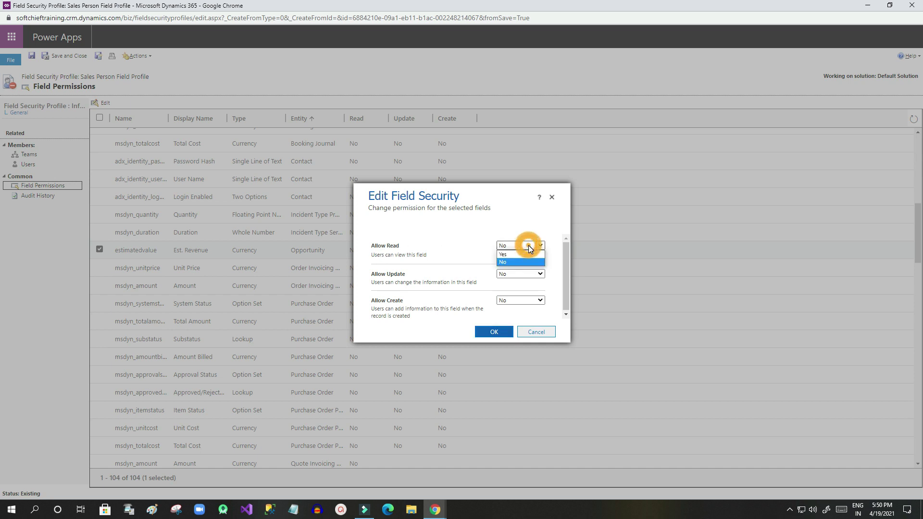
click(525, 261)
click(522, 246)
click(519, 263)
click(518, 262)
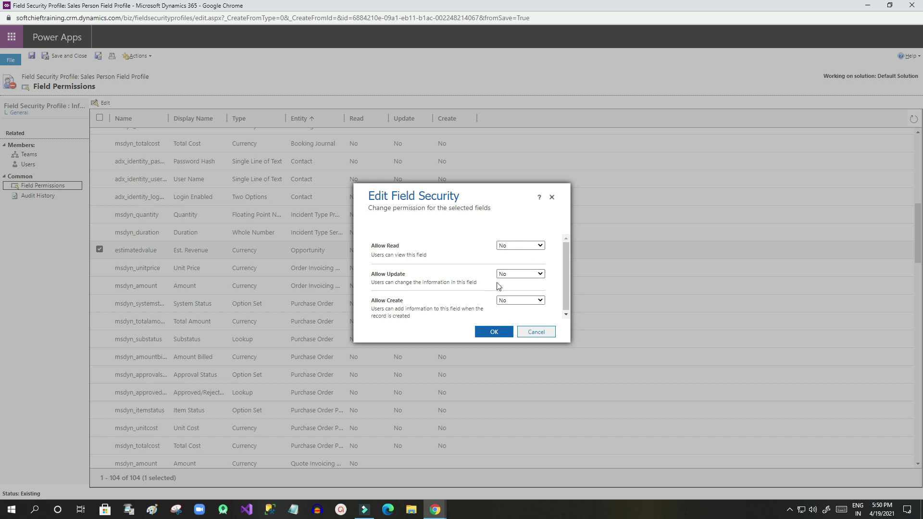
Step: Keep Allow Update and Allow Create at No, save, then view the profile's member users
click(516, 280)
click(511, 290)
click(516, 304)
click(517, 308)
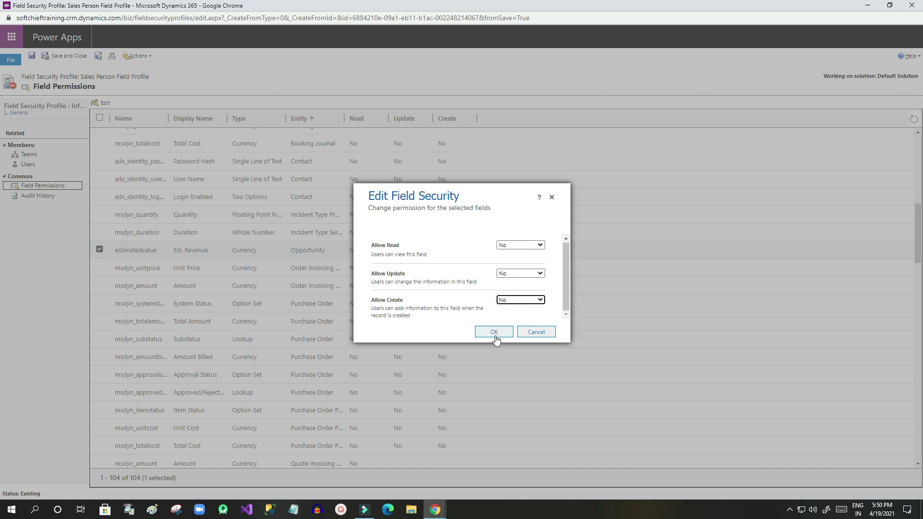
click(495, 336)
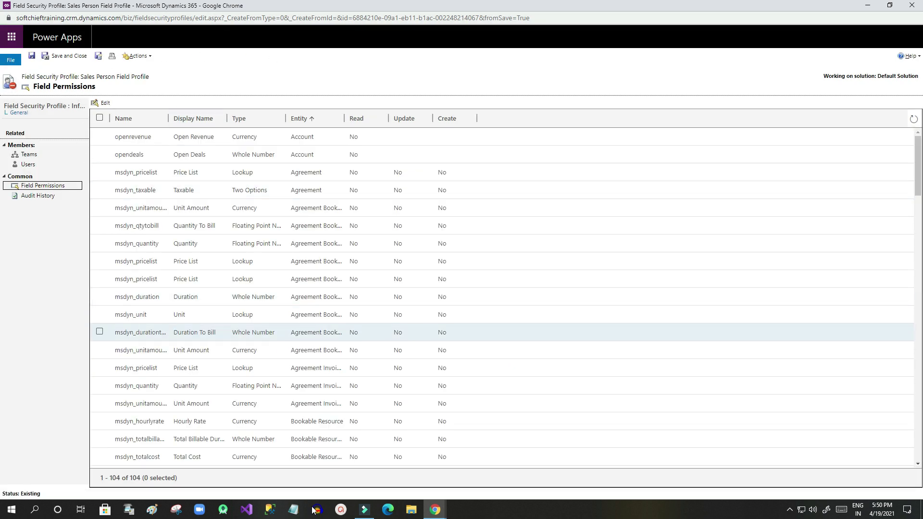
click(29, 164)
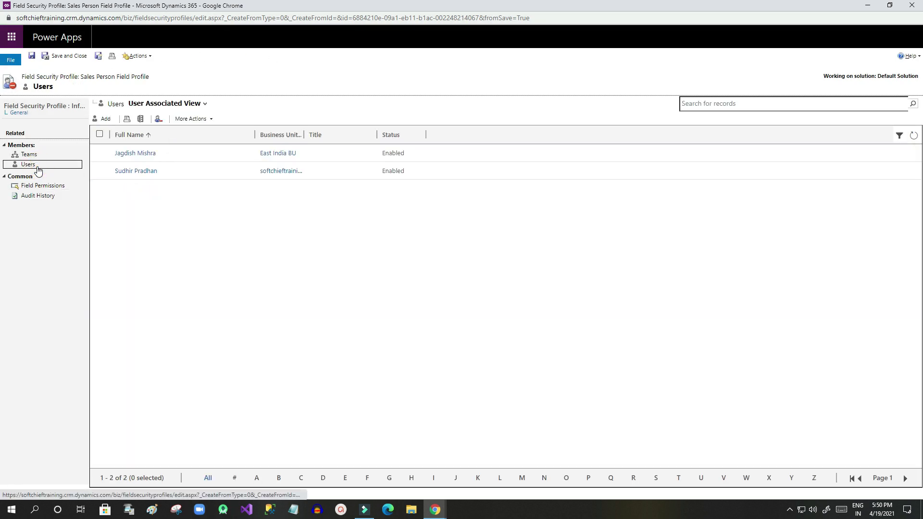
click(100, 170)
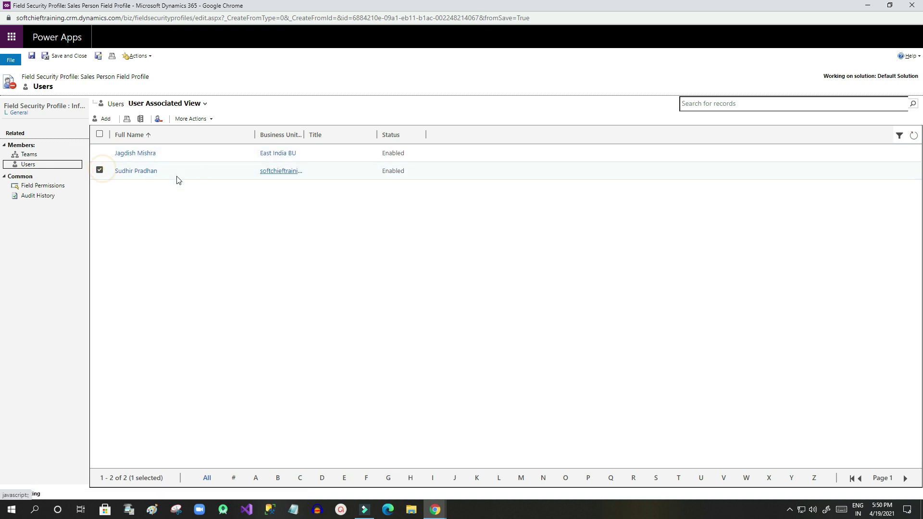